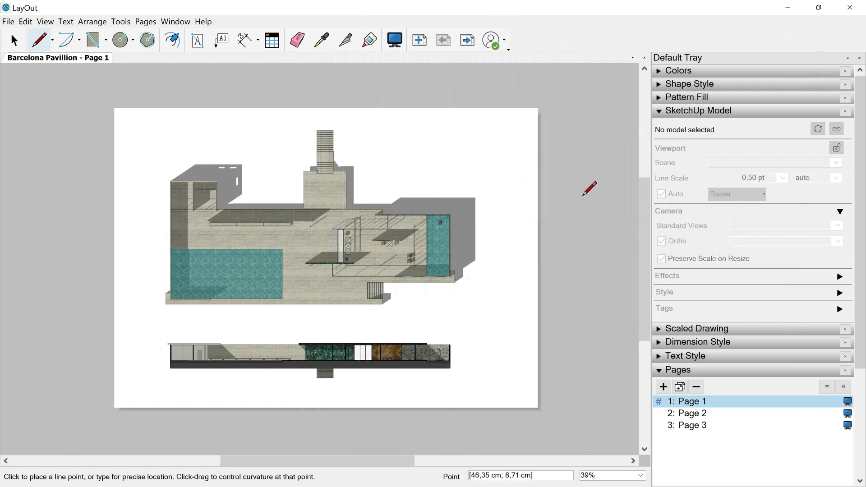
Collapse the SketchUp Model and Pages panels, expand Shape Style and Dimension Style, and show Layers.
left_click(661, 112)
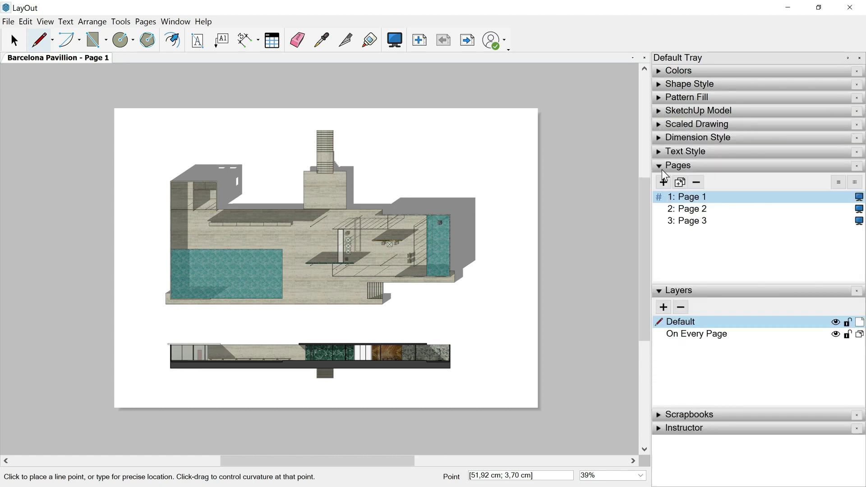
left_click(659, 166)
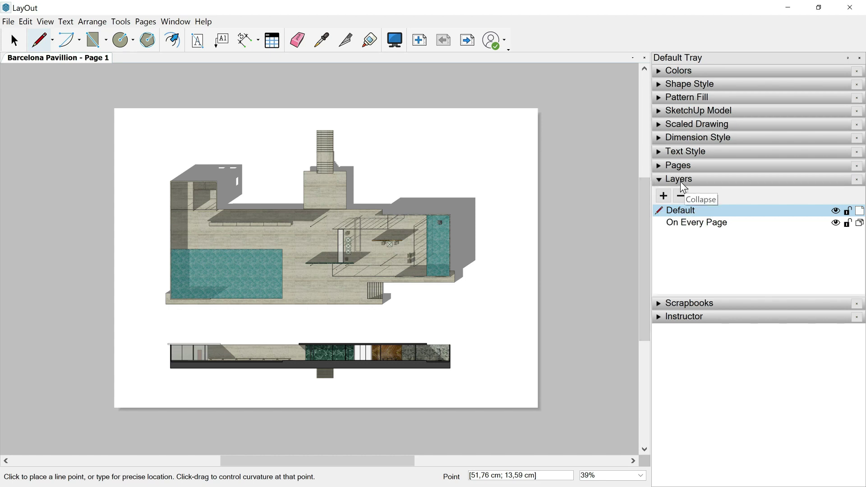
left_click(659, 85)
left_click(659, 253)
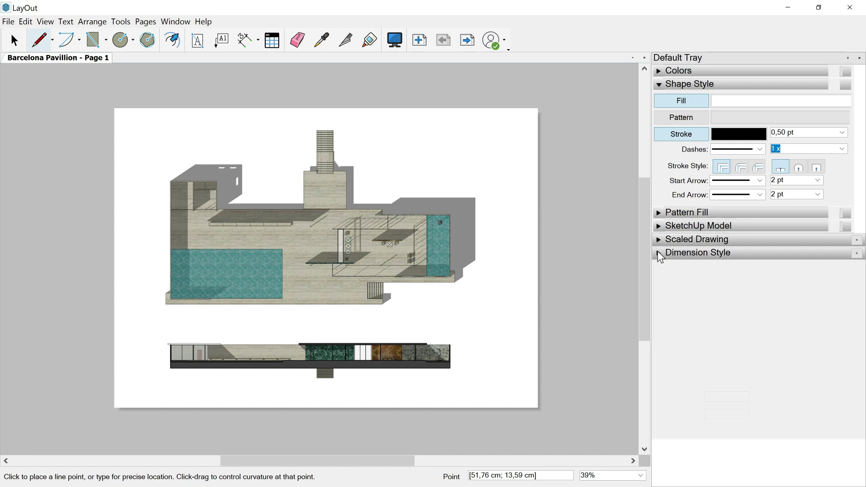
scroll(681, 246, "down", 3)
scroll(684, 249, "down", 2)
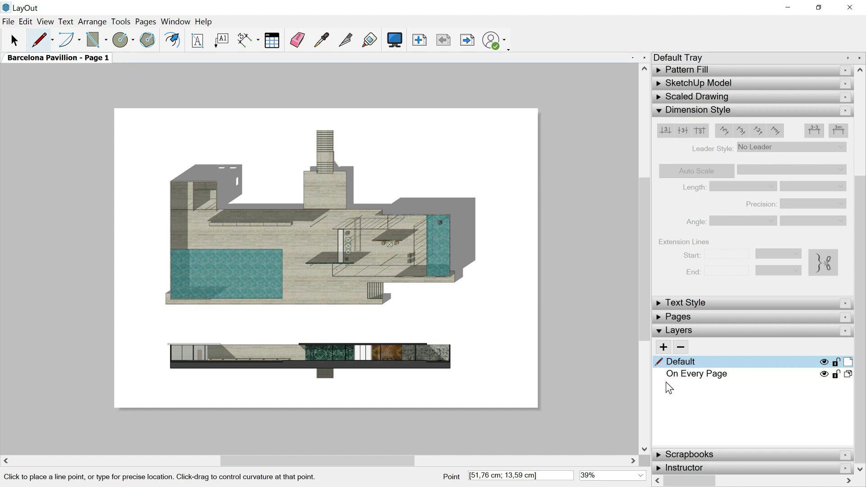
Create a third layer named Dimensions beside Default and On Every Page, and make it active.
left_click(663, 348)
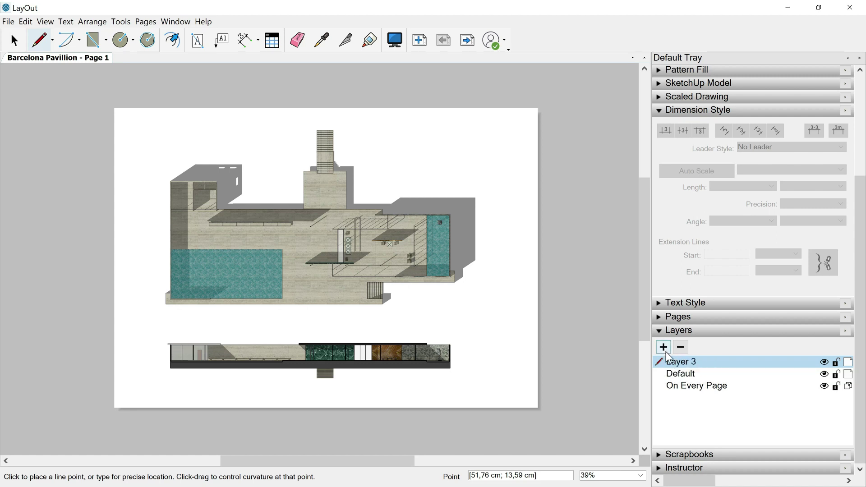
double_click(696, 362)
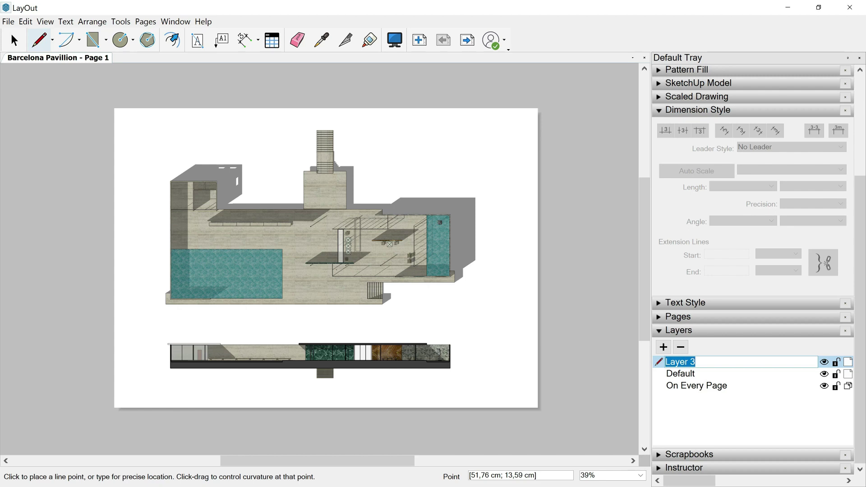
type("Dimensions")
left_click(686, 374)
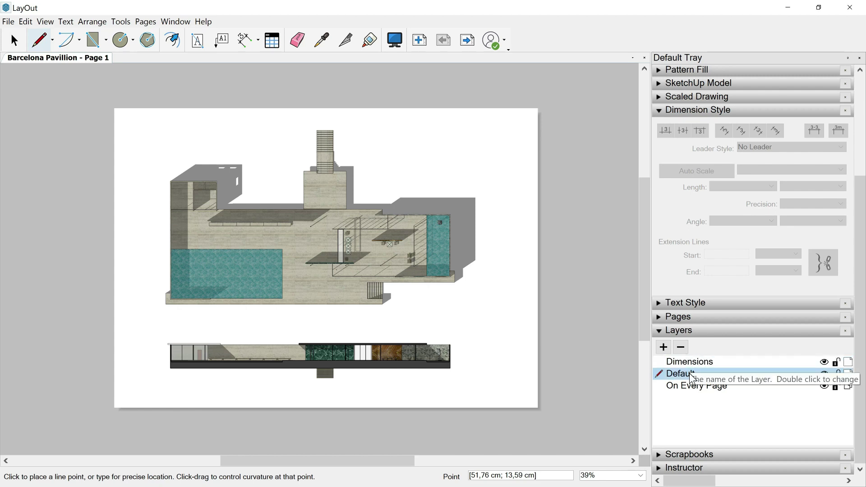
left_click(663, 363)
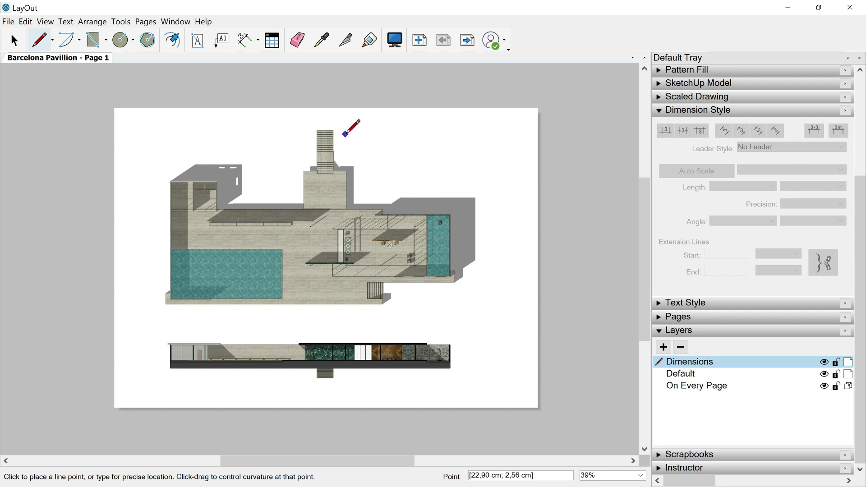
Draw a 15,29 m dimension across the top-left of the pavilion plan, placed above it.
left_click(244, 42)
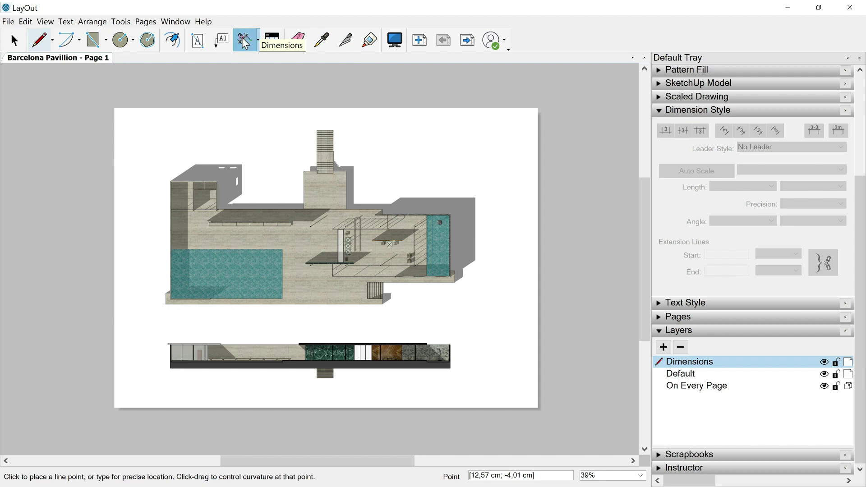
left_click(152, 135)
left_click(229, 136)
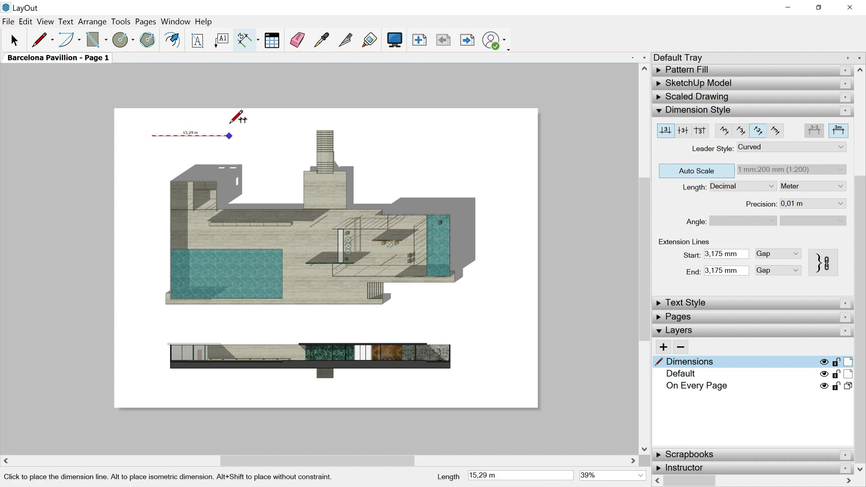
left_click(229, 121)
scroll(181, 113, "up", 6)
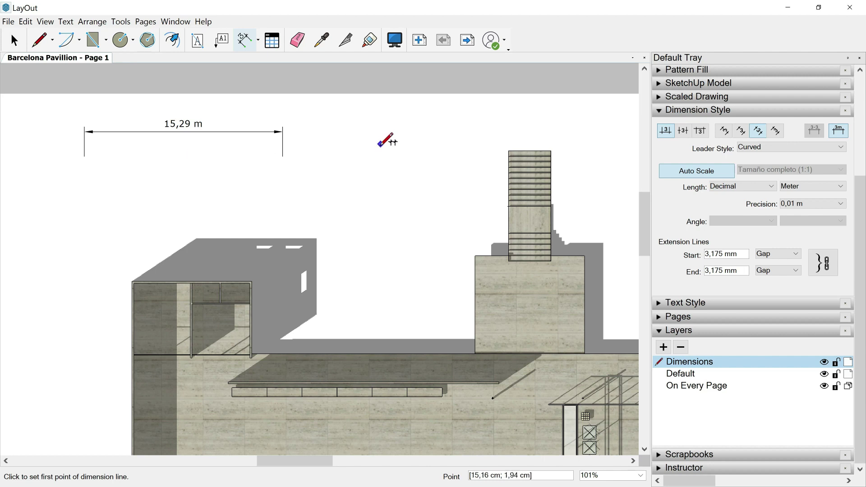
Choose a new start arrow style in Shape Style.
scroll(748, 225, "up", 3)
scroll(632, 226, "down", 2)
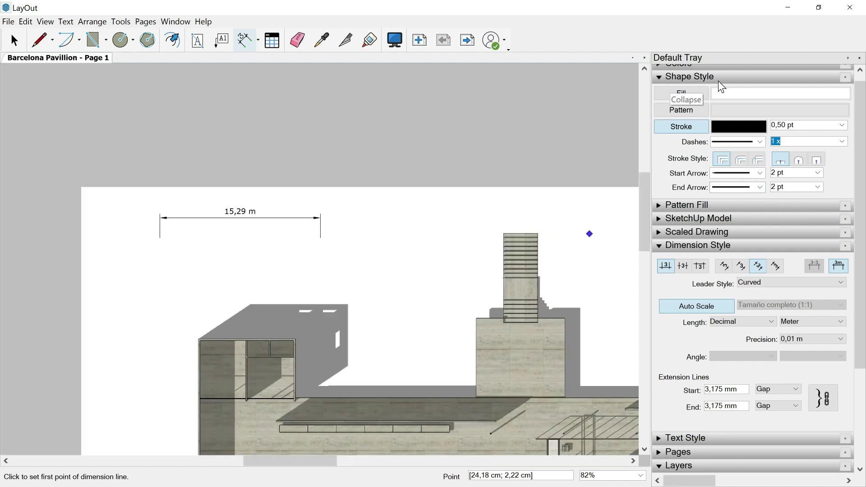
left_click(760, 175)
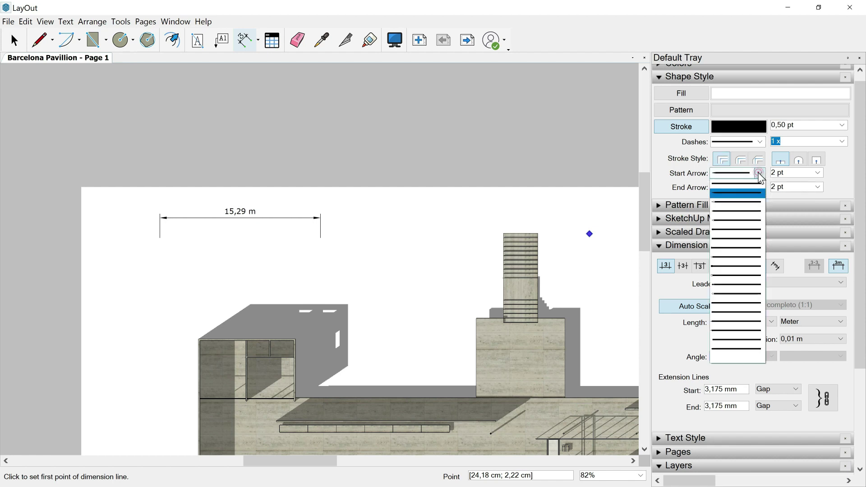
left_click(729, 332)
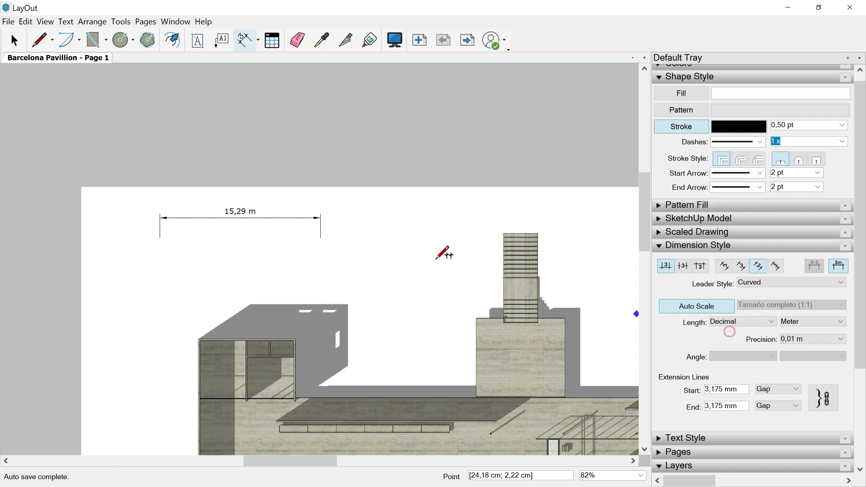
Add a 9,64 m dimension to the right of the first, leaving the end arrow unchanged.
left_click(358, 223)
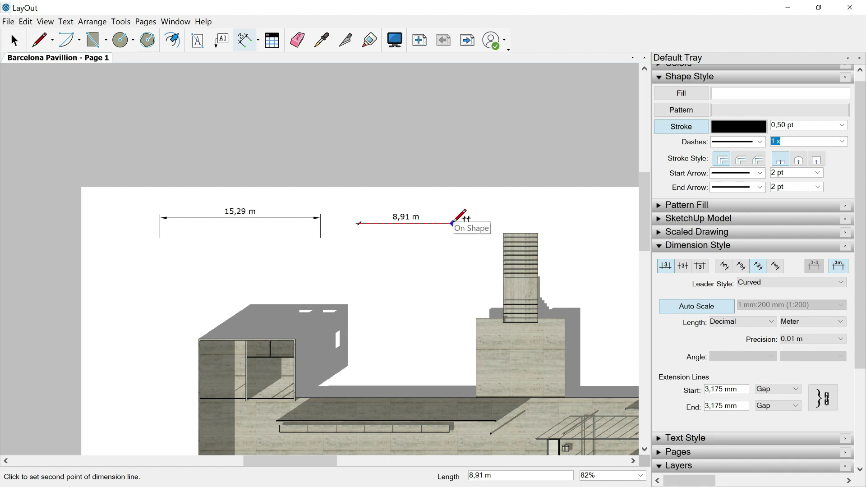
left_click(460, 223)
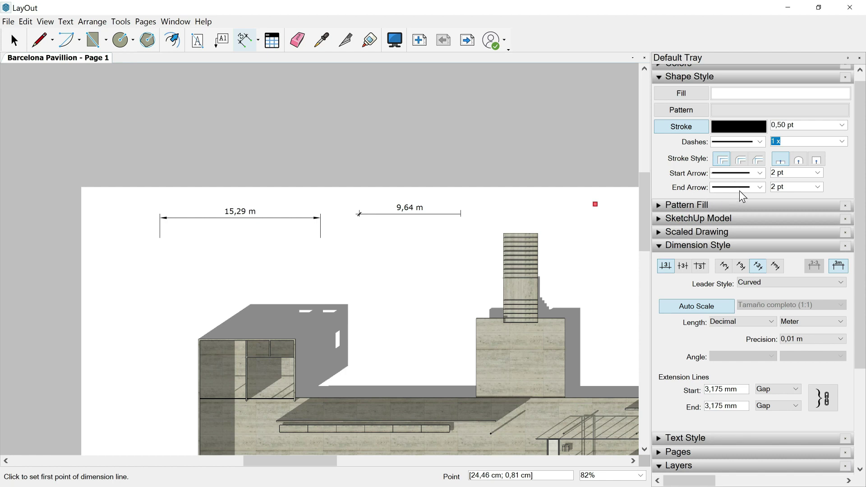
left_click(760, 188)
left_click(665, 186)
scroll(680, 276, "down", 3)
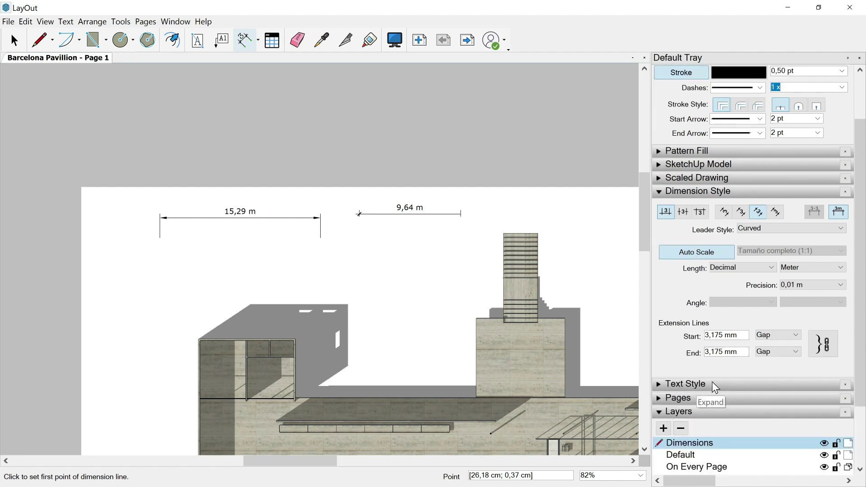
Set the dimension text font to Calibri Light in Text Style.
left_click(701, 385)
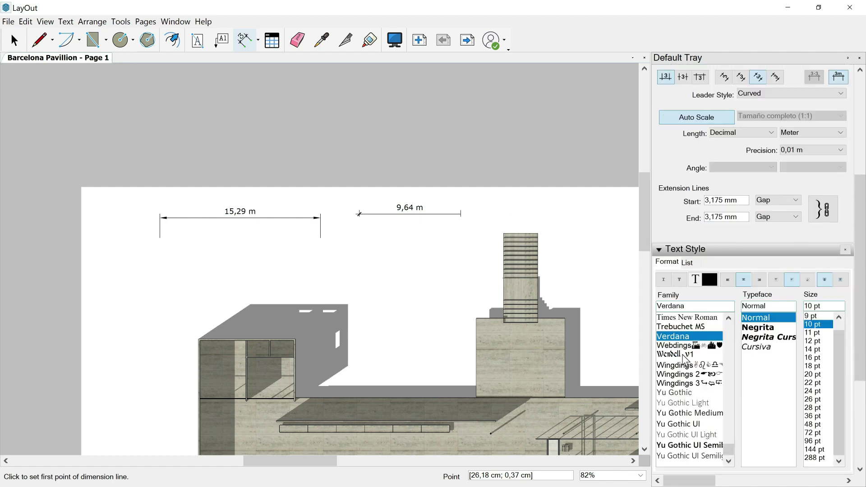
scroll(683, 354, "up", 20)
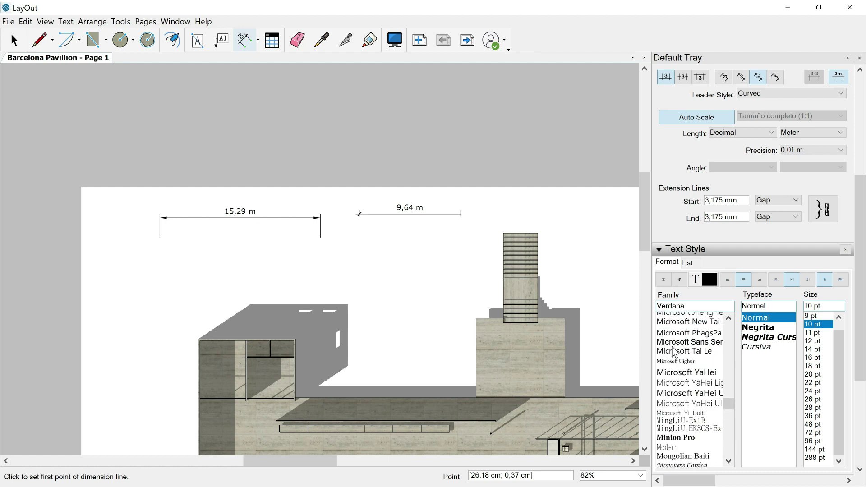
scroll(675, 353, "up", 20)
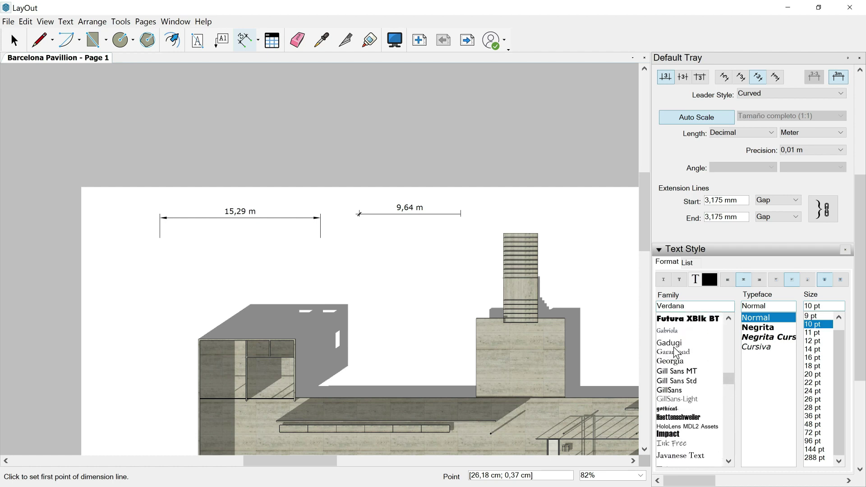
scroll(675, 352, "up", 15)
left_click(674, 395)
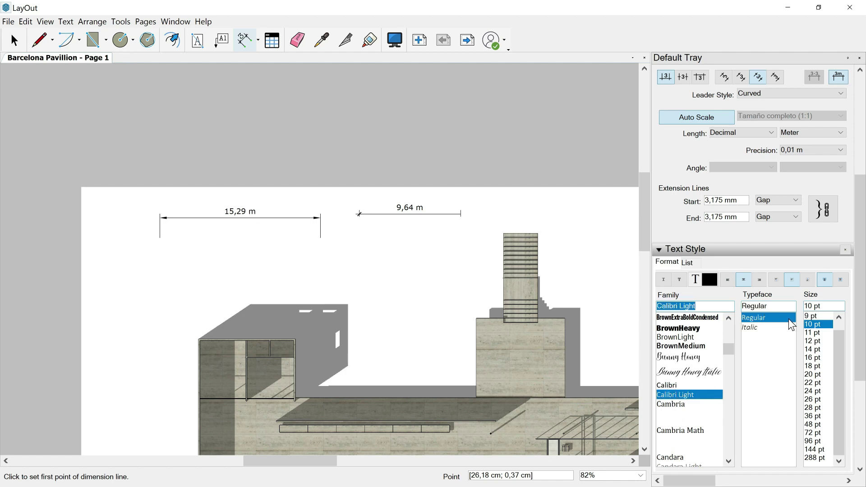
Add an 11,18 m dimension continuing the top row.
scroll(786, 341, "down", 3)
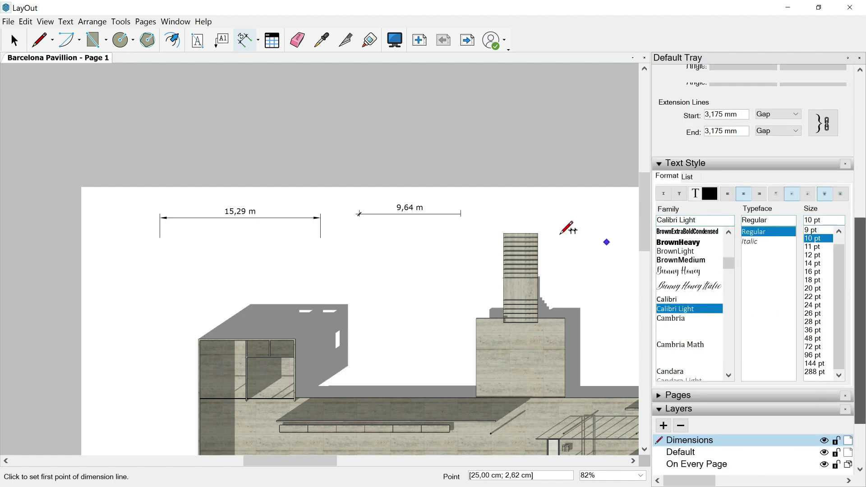
left_click(599, 221)
left_click(604, 203)
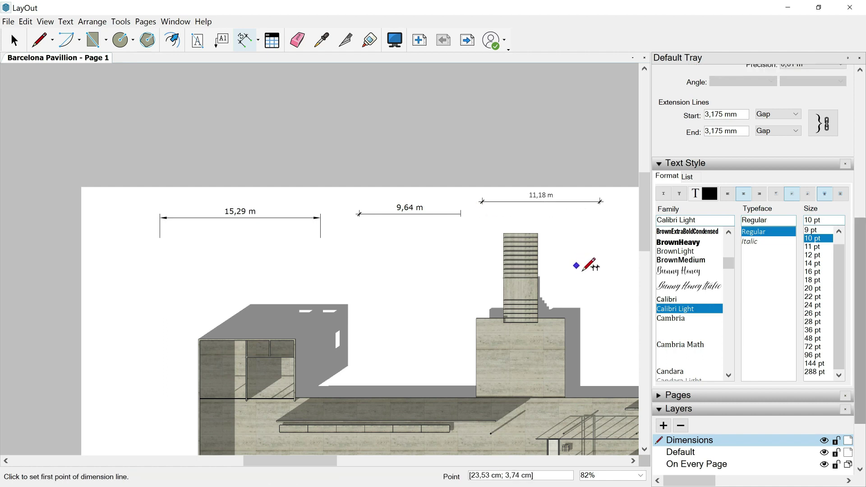
Dimension from the building's top-left corner to the wall corner, giving a 9,25 m span.
scroll(238, 243, "down", 3)
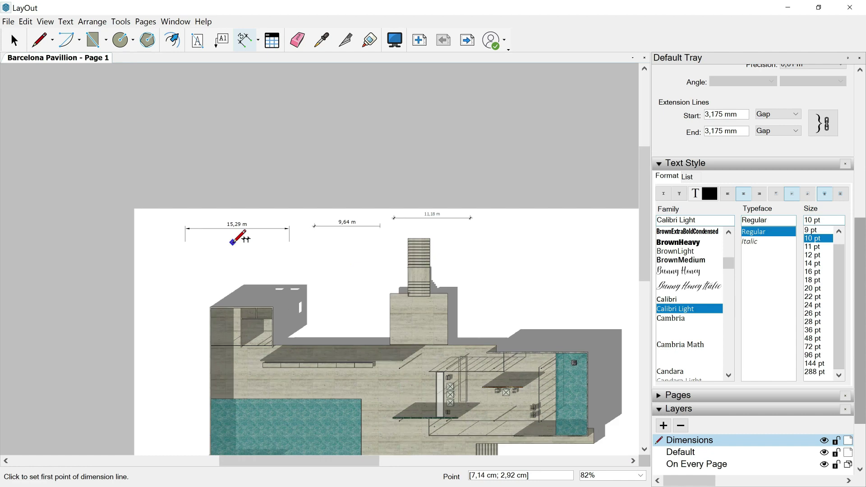
scroll(218, 306, "up", 1)
scroll(218, 306, "up", 6)
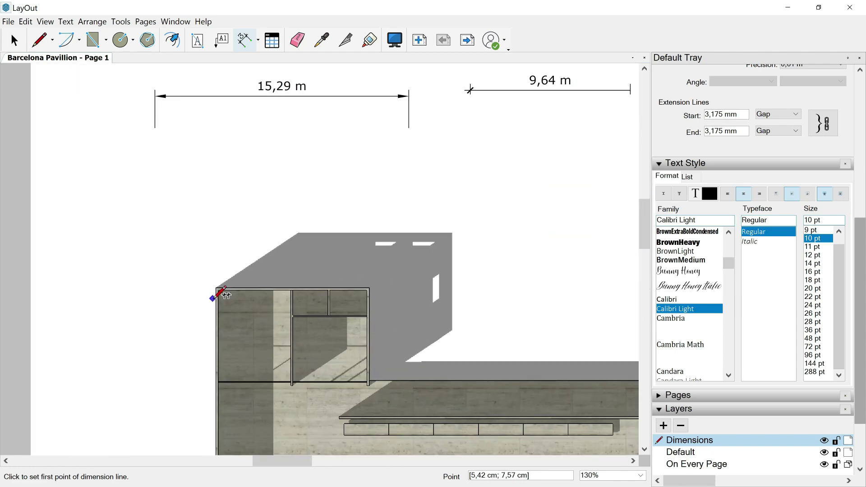
scroll(219, 284, "up", 2)
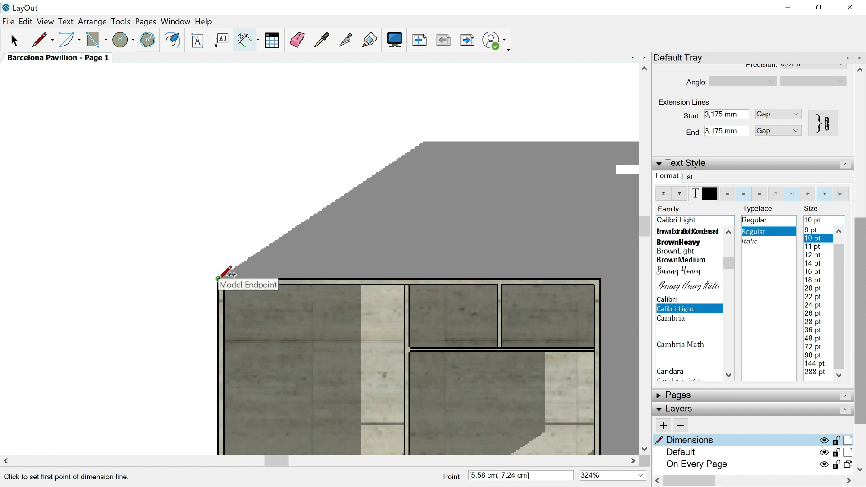
left_click(218, 279)
scroll(224, 272, "down", 6)
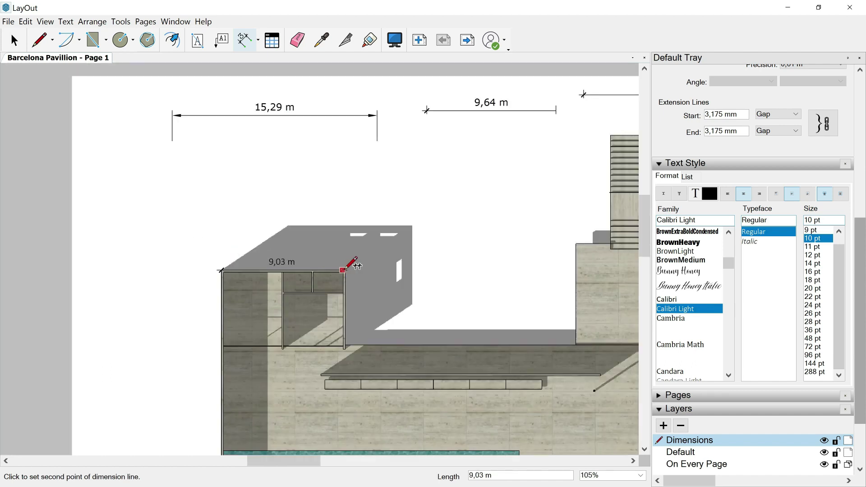
left_click(346, 270)
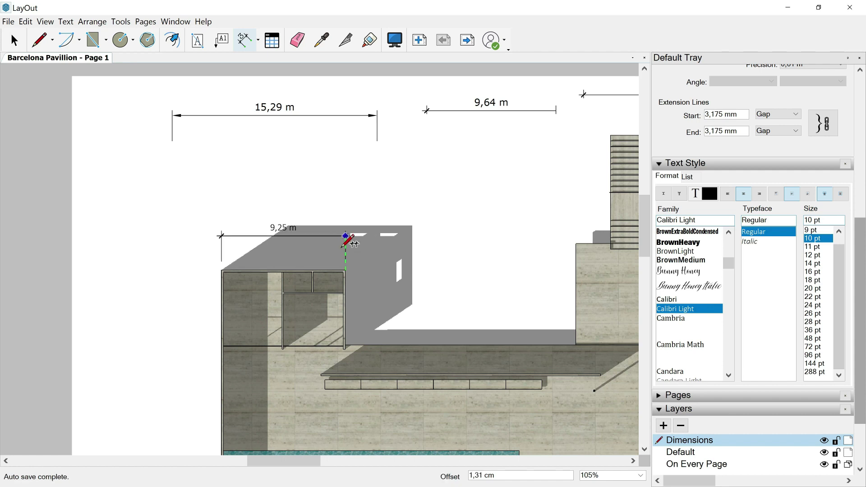
left_click(345, 213)
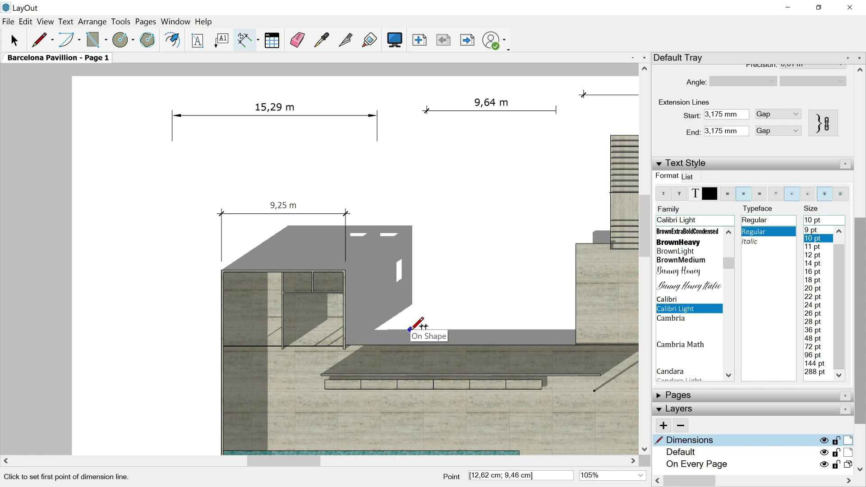
Add a 17,22 m dimension from the wall corner to the tower corner, in line with 9,25 m.
scroll(338, 332, "up", 6)
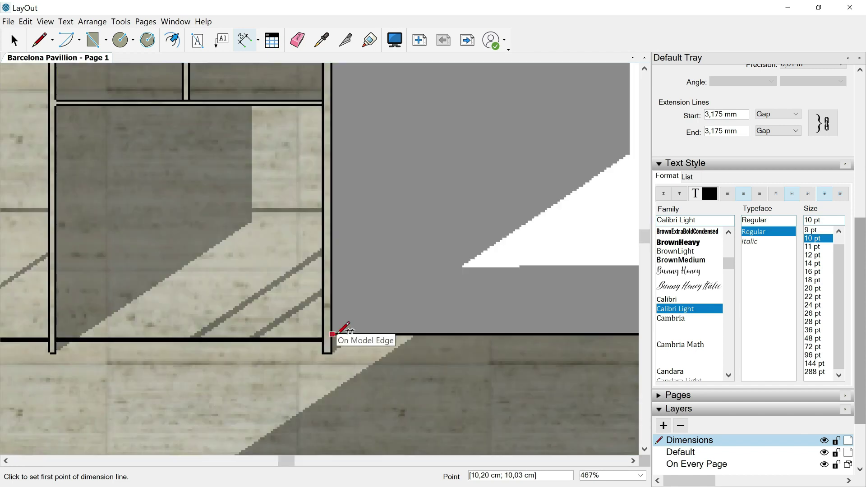
left_click(332, 335)
scroll(338, 332, "down", 5)
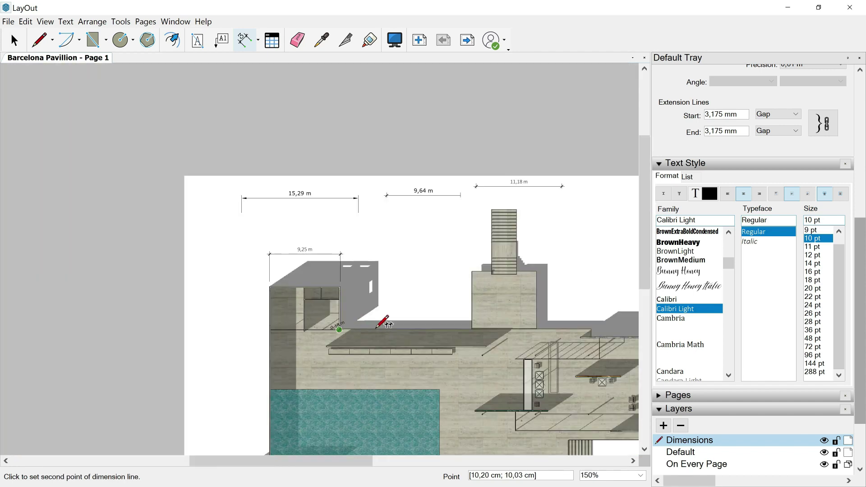
scroll(435, 323, "down", 1)
scroll(435, 324, "up", 2)
left_click(437, 328)
scroll(440, 327, "up", 1)
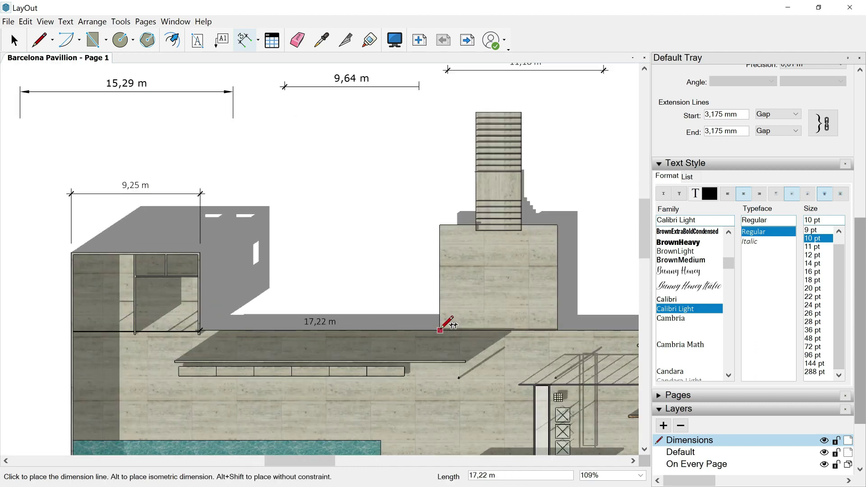
left_click(200, 194)
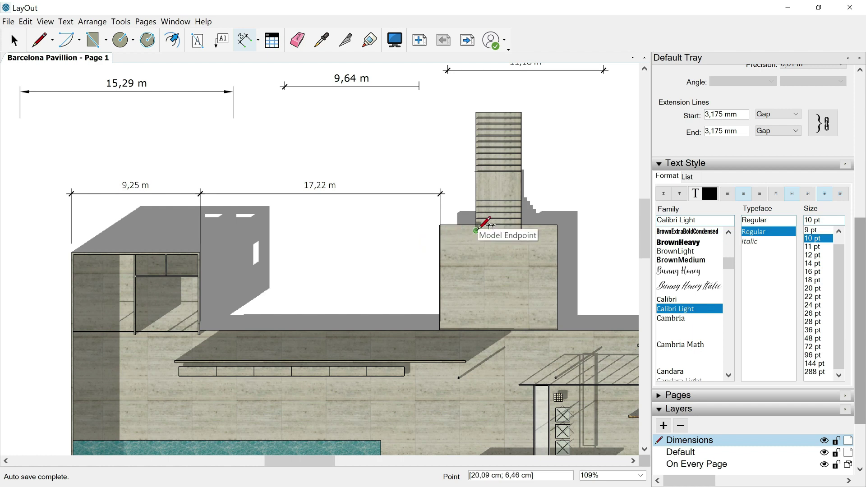
Start a dimension at the tower base corner, then cancel the zero-length attempt.
scroll(477, 227, "up", 8)
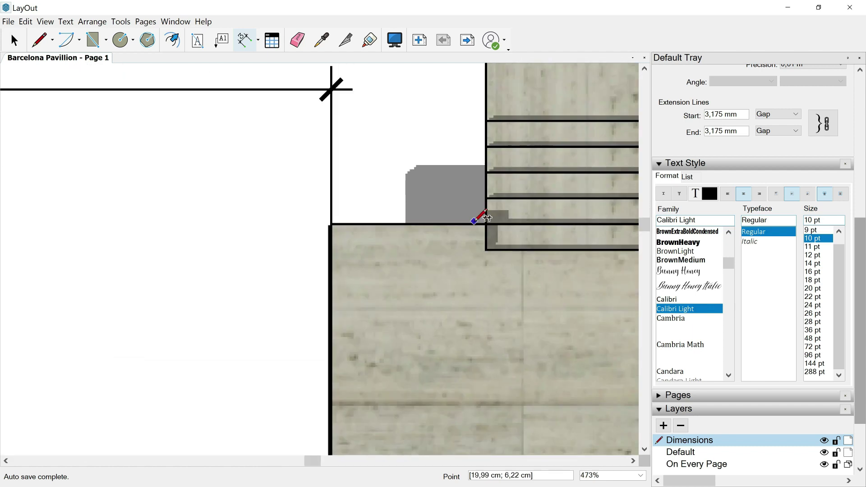
scroll(486, 222, "up", 1)
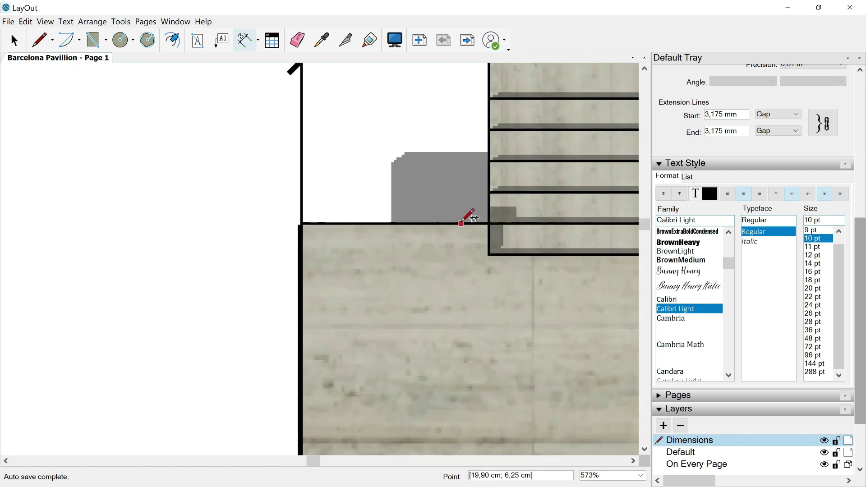
left_click(489, 223)
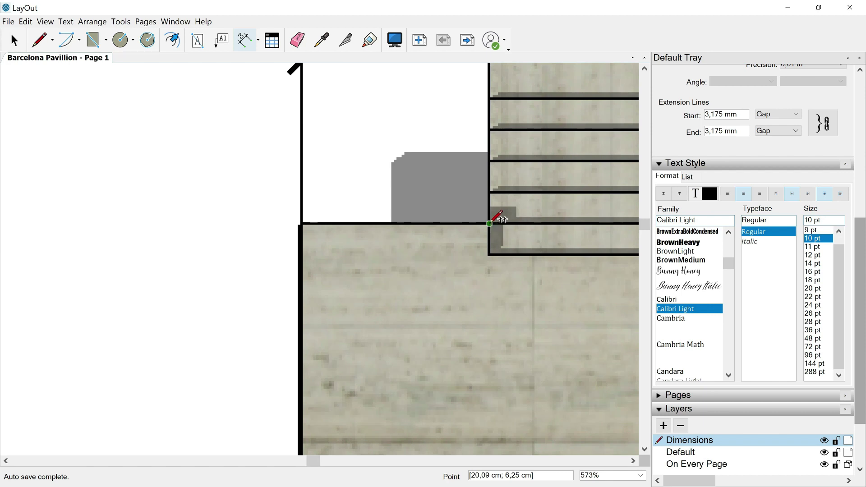
key("Escape")
scroll(436, 340, "down", 6)
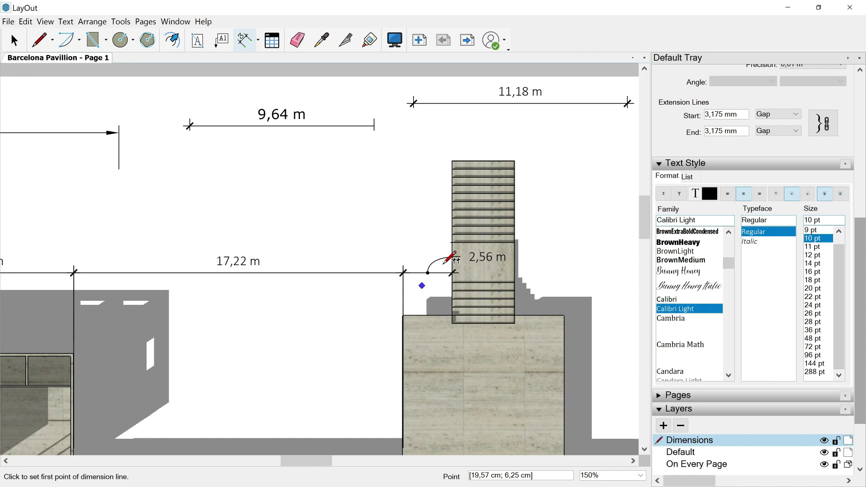
scroll(440, 303, "up", 1)
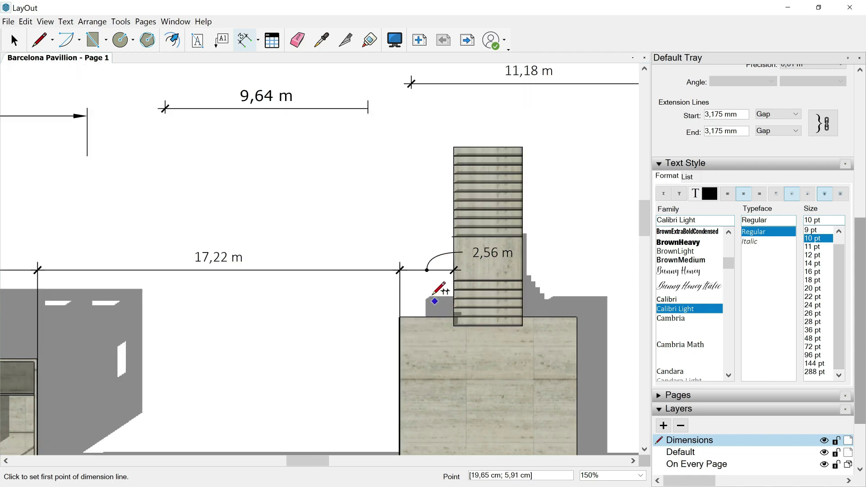
Drag the 2,56 m dimension's label up-left above the tower onto a leader, then reselect it.
scroll(431, 291, "up", 1)
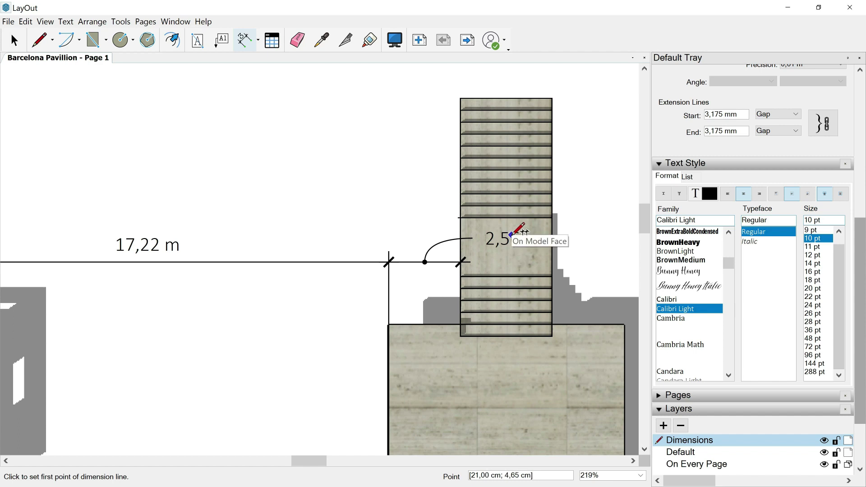
key("space")
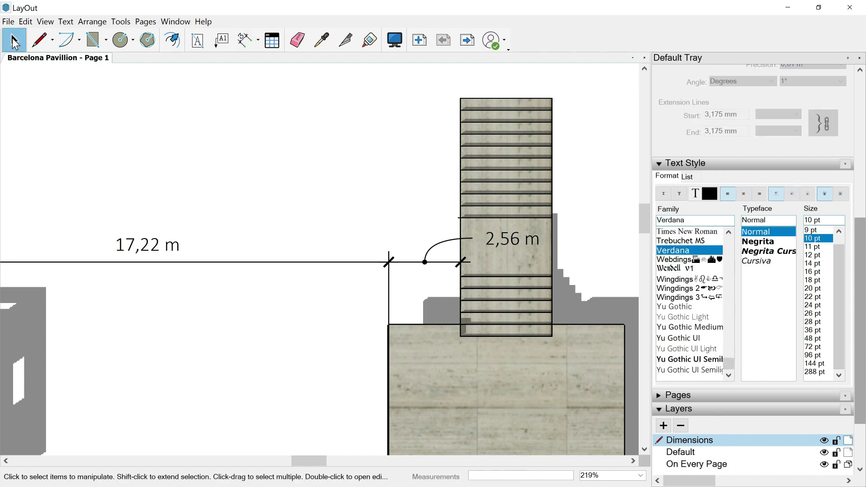
left_click(440, 248)
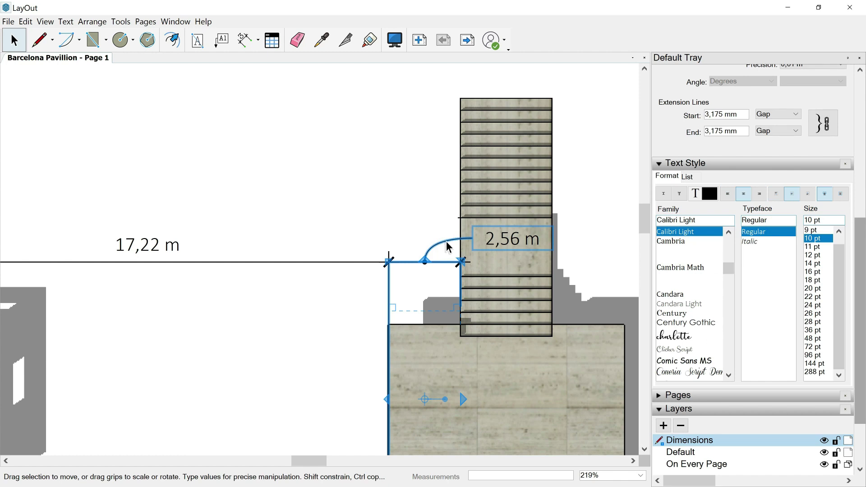
double_click(492, 237)
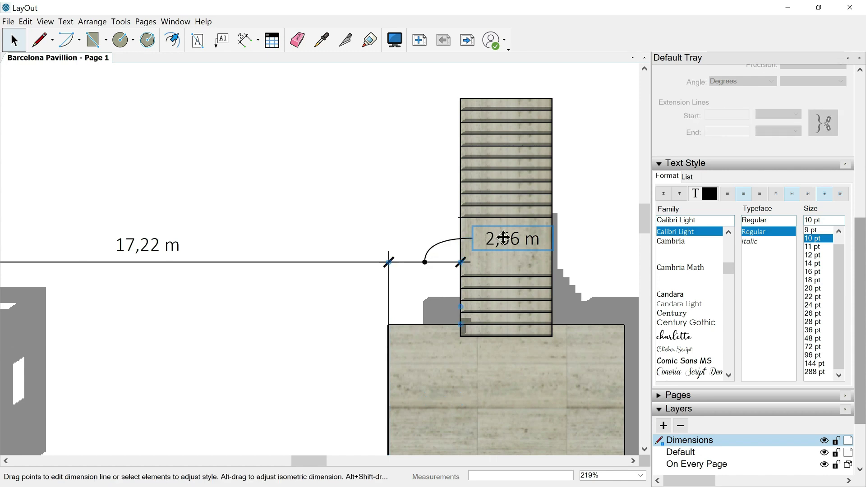
left_click_drag(493, 228, 417, 202)
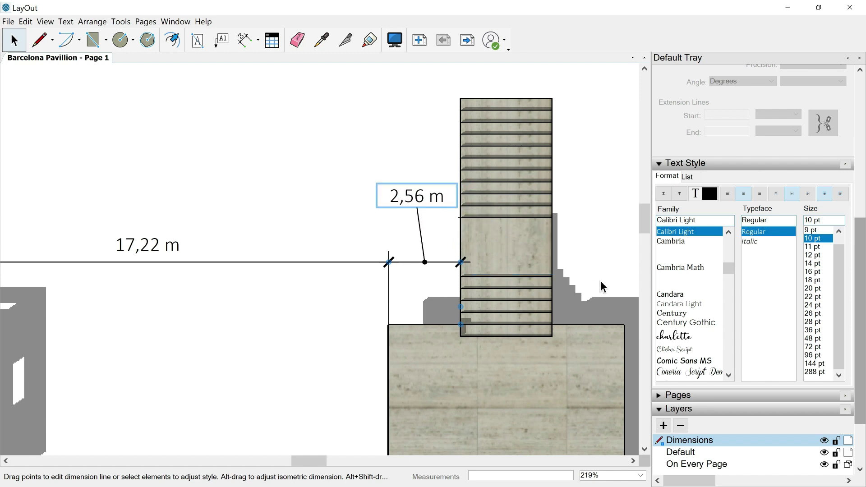
scroll(722, 202, "up", 5)
scroll(722, 198, "up", 3)
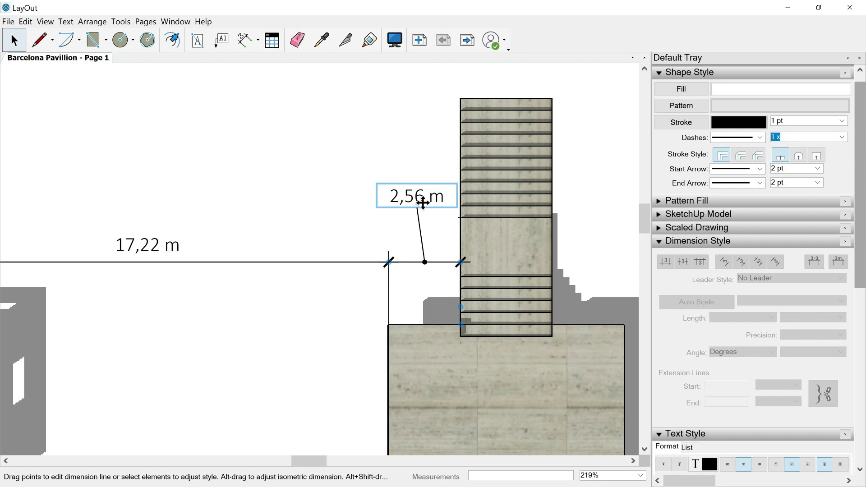
left_click(383, 129)
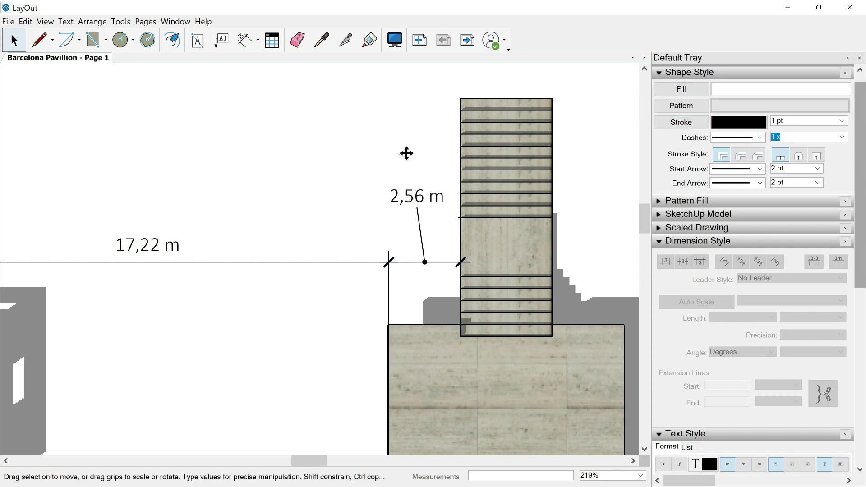
left_click(414, 199)
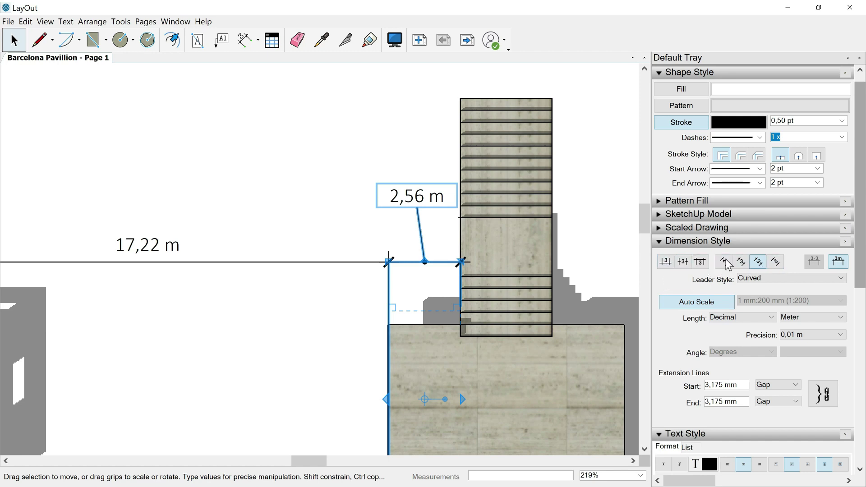
Set the 2,56 m label to Above with horizontal alignment, and turn off Display units.
left_click(666, 262)
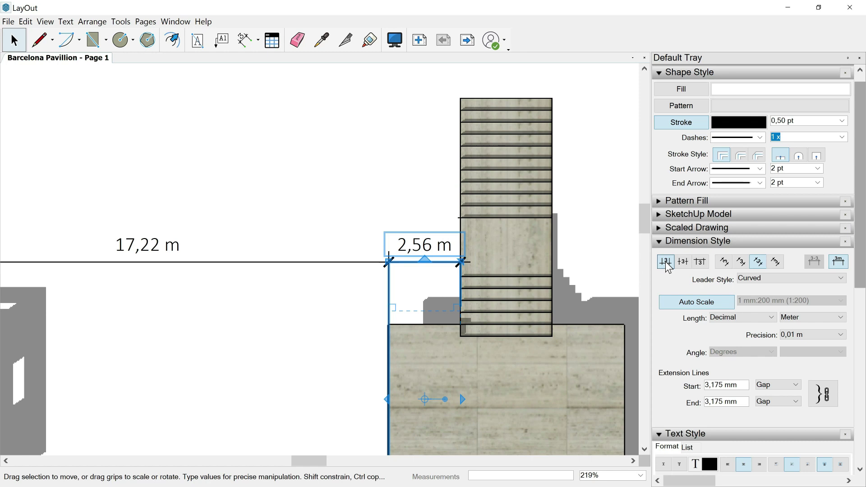
left_click(682, 261)
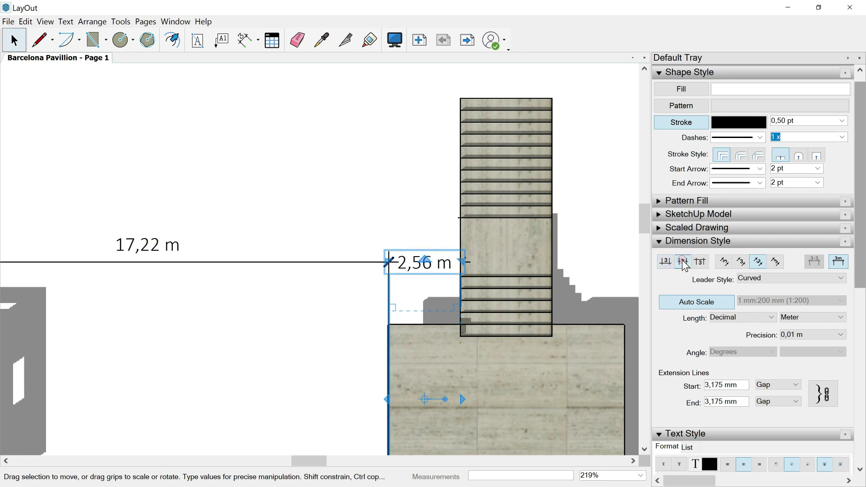
left_click(700, 261)
left_click(725, 263)
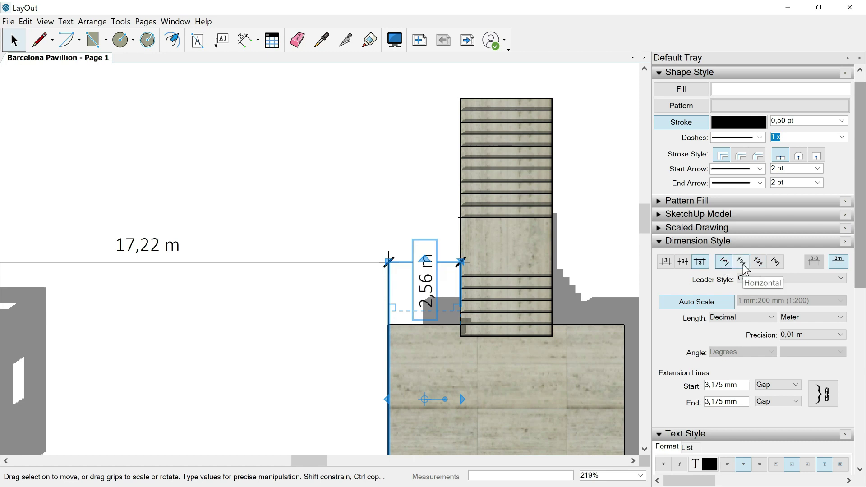
left_click(741, 263)
left_click(759, 263)
left_click(774, 263)
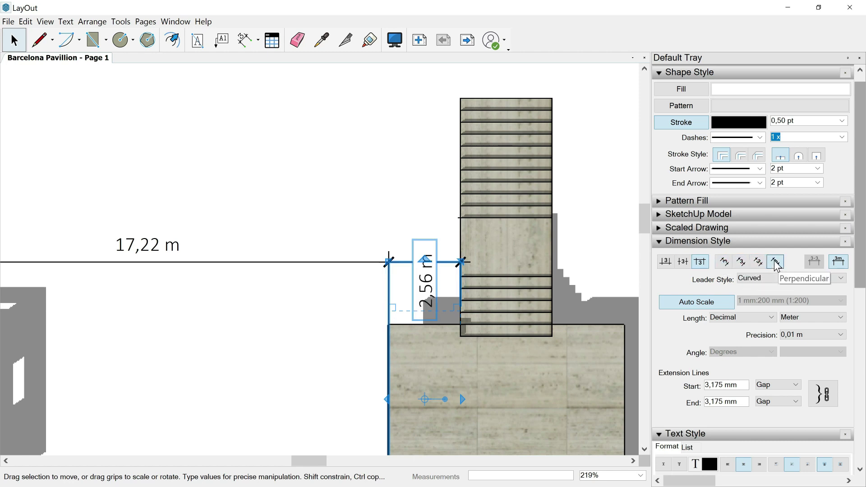
left_click(666, 263)
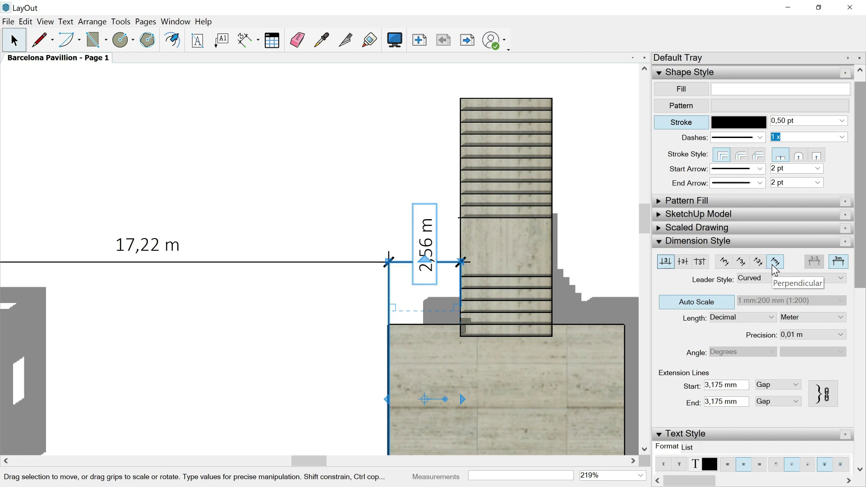
left_click(758, 263)
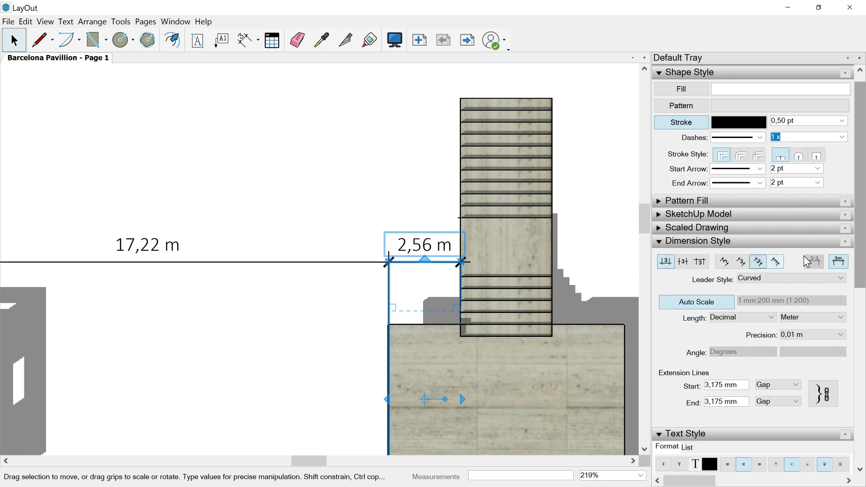
left_click(837, 264)
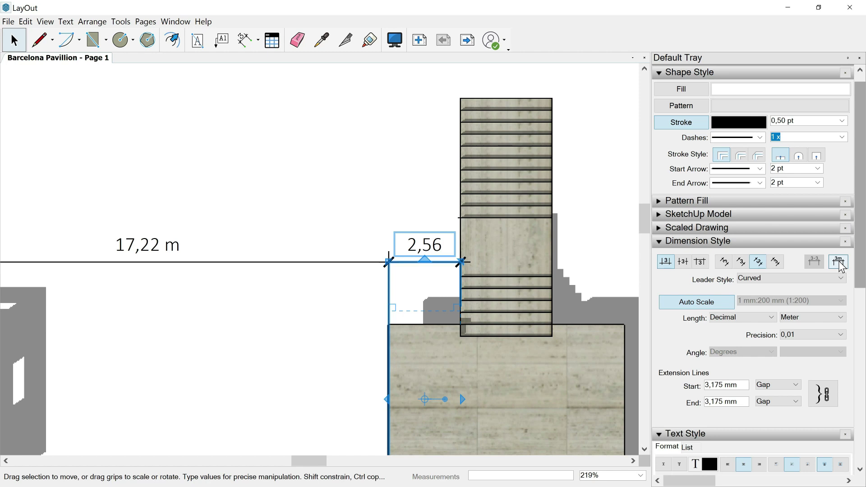
left_click(839, 264)
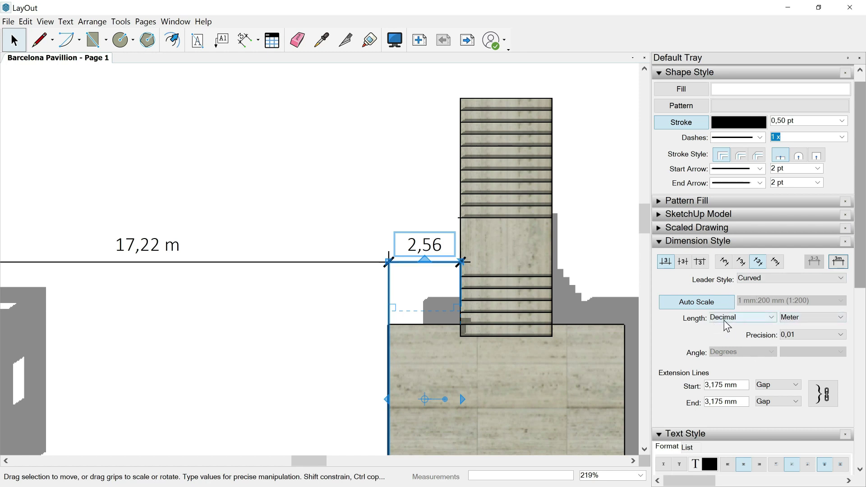
Keep the 2,56 dimension in Decimal format with Meter units at 0,01 precision.
left_click(770, 318)
left_click(770, 321)
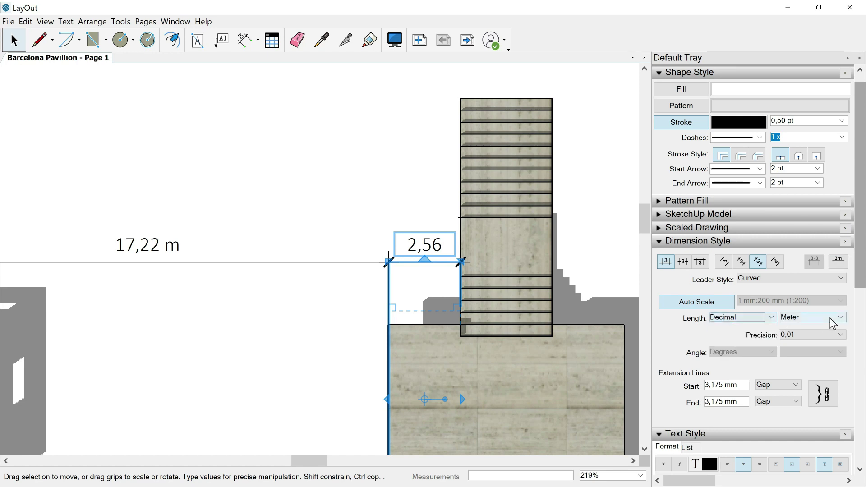
left_click(836, 319)
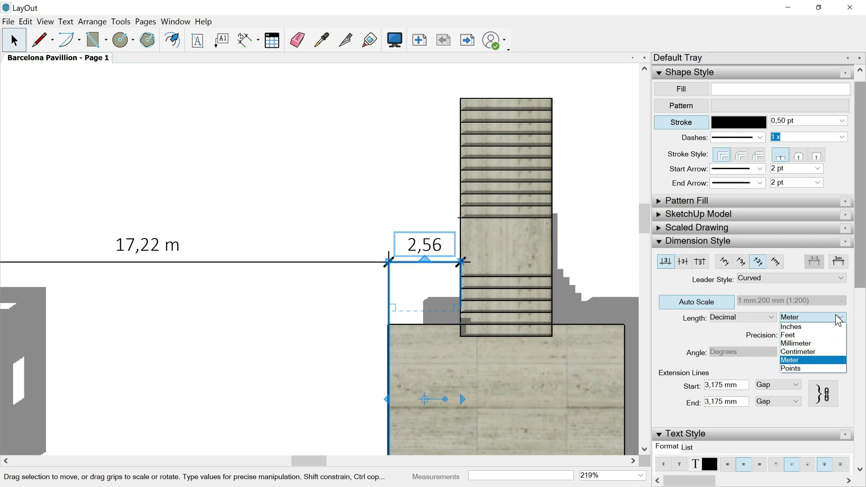
left_click(792, 359)
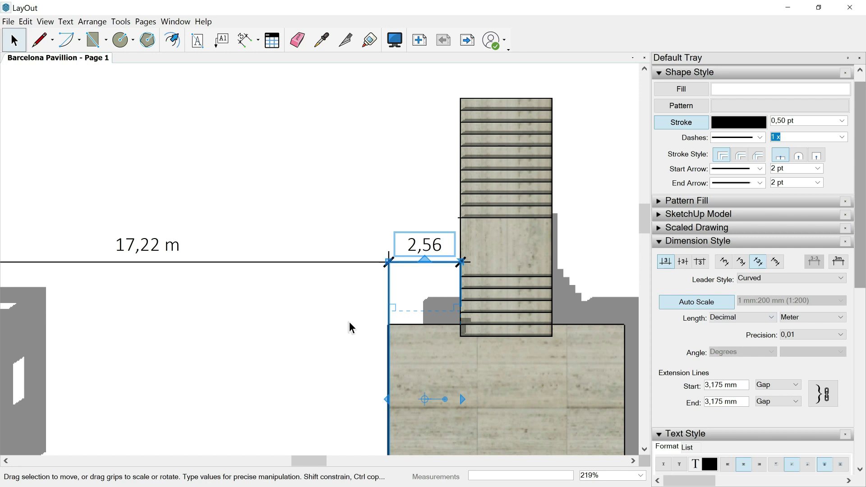
Sample the unitless 2,56 dimension's style with the Style tool.
scroll(350, 320, "down", 3)
scroll(341, 323, "down", 3)
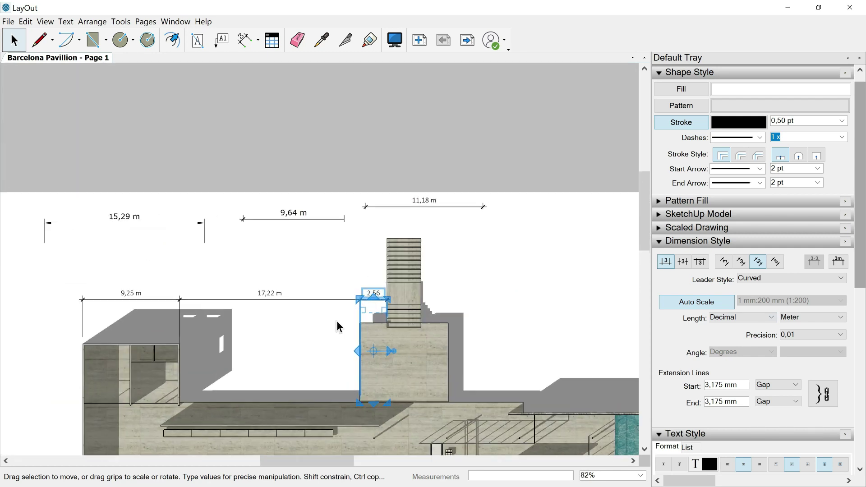
scroll(320, 325, "up", 1)
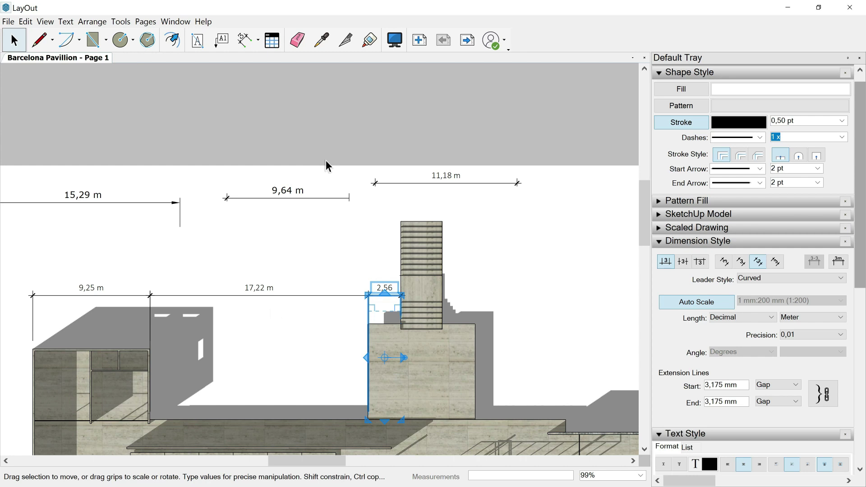
left_click(323, 41)
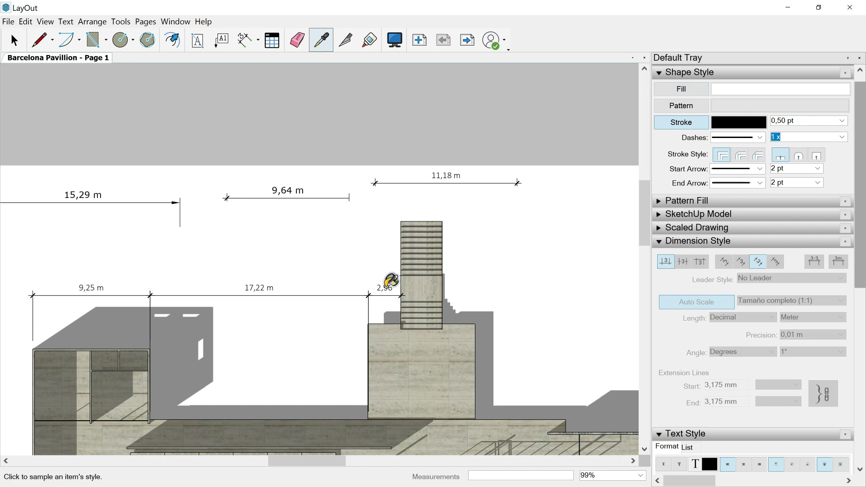
left_click(387, 287)
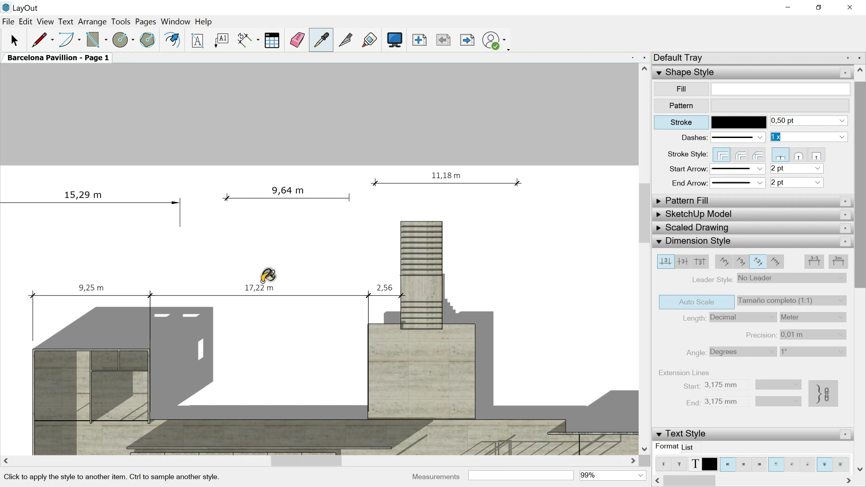
Apply the sampled style to the 17,22 m and 9,25 m dimensions.
scroll(264, 281, "up", 3)
scroll(263, 282, "up", 1)
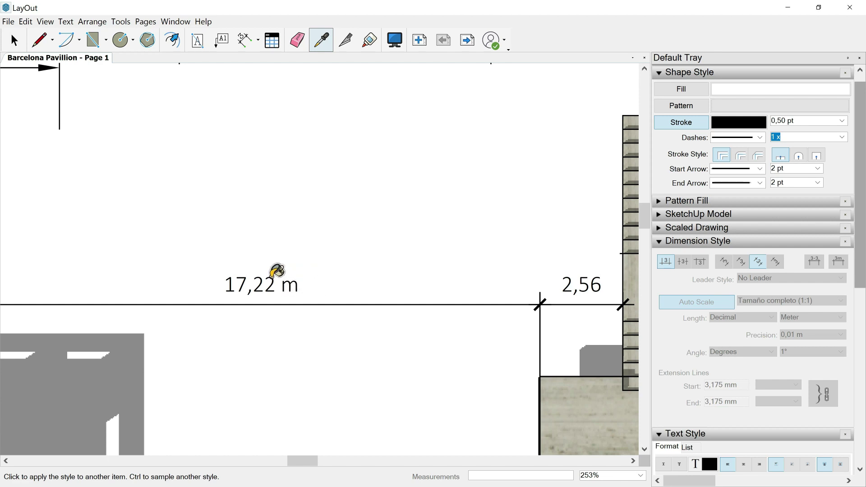
left_click(276, 273)
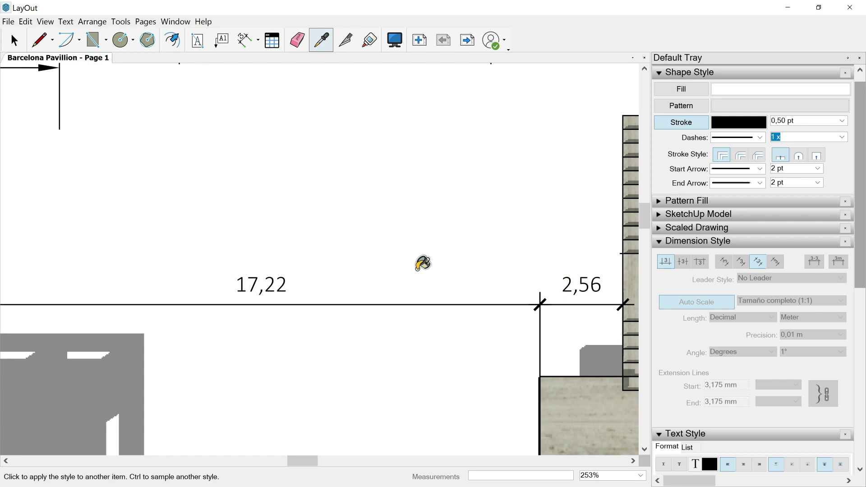
scroll(454, 263, "down", 4)
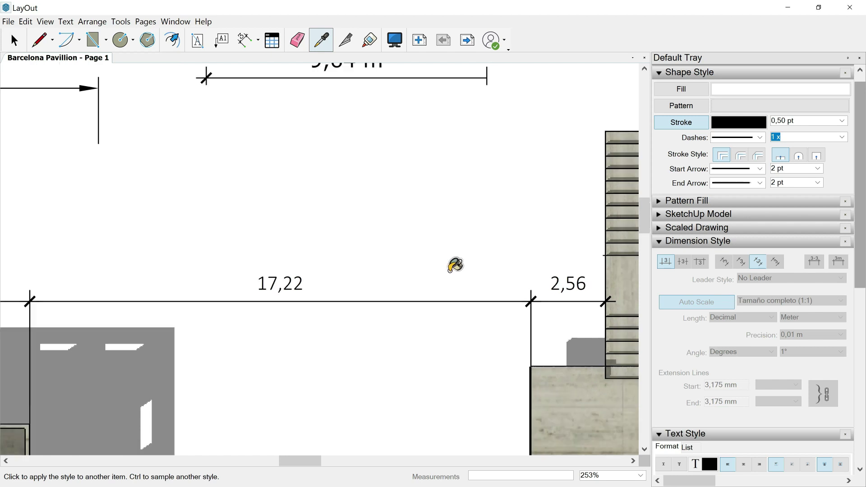
scroll(239, 278, "up", 3)
left_click(250, 270)
scroll(212, 306, "down", 3)
scroll(210, 306, "down", 1)
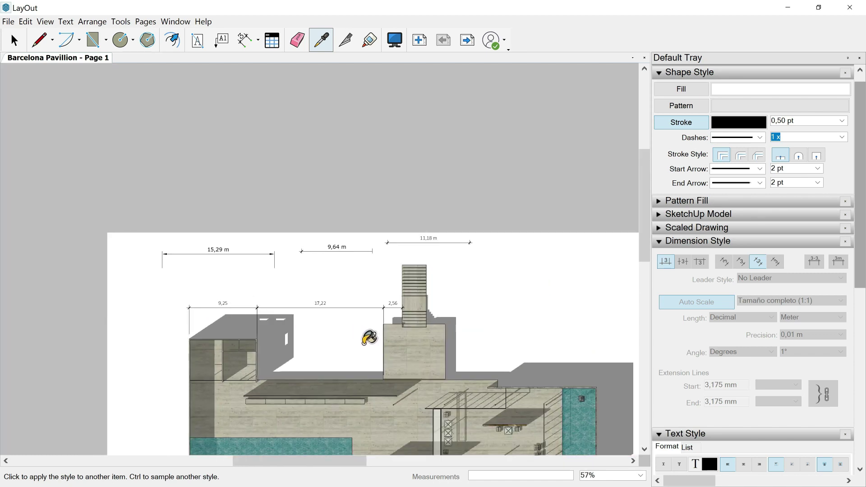
scroll(392, 332, "up", 2)
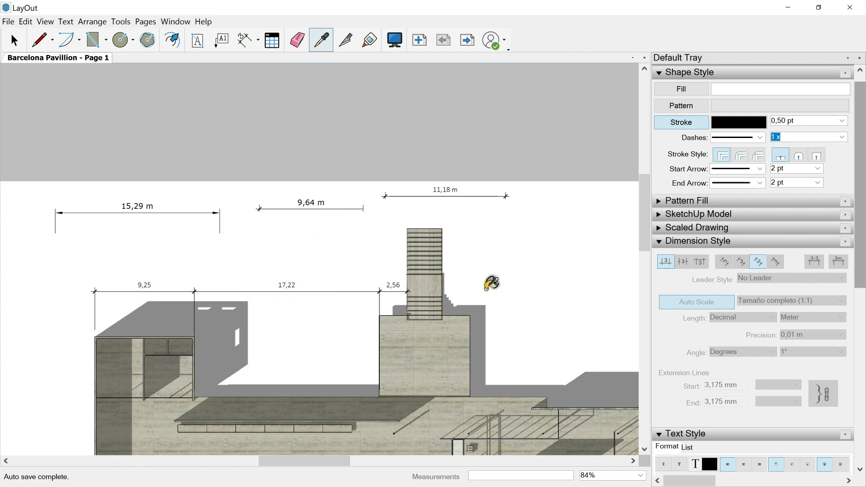
Delete the three upper dimensions 15,29 m, 9,64 m and 11,18 m.
key("space")
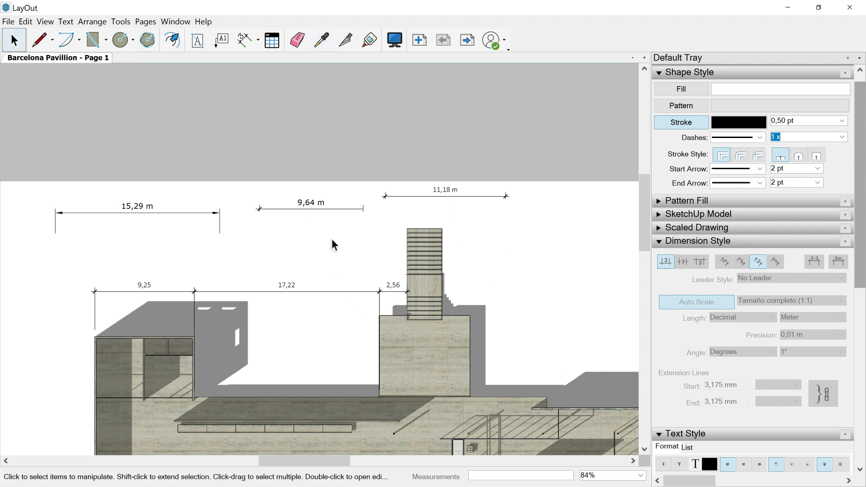
left_click(380, 205)
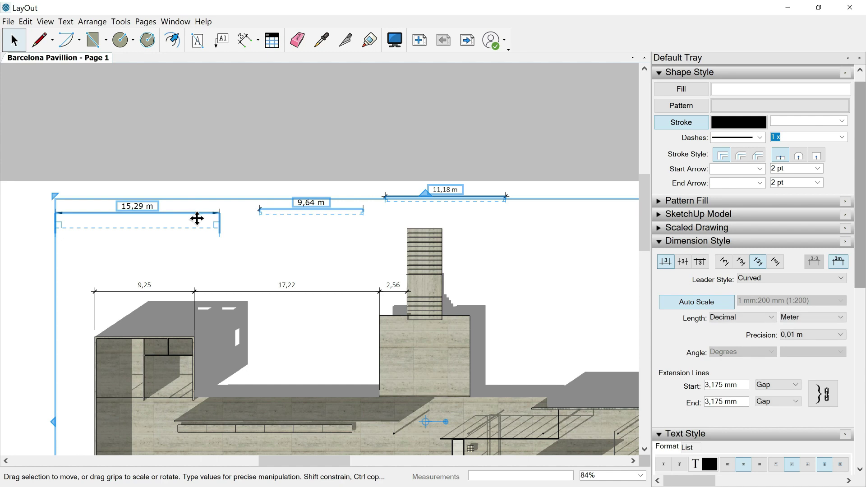
left_click(55, 257, "shift")
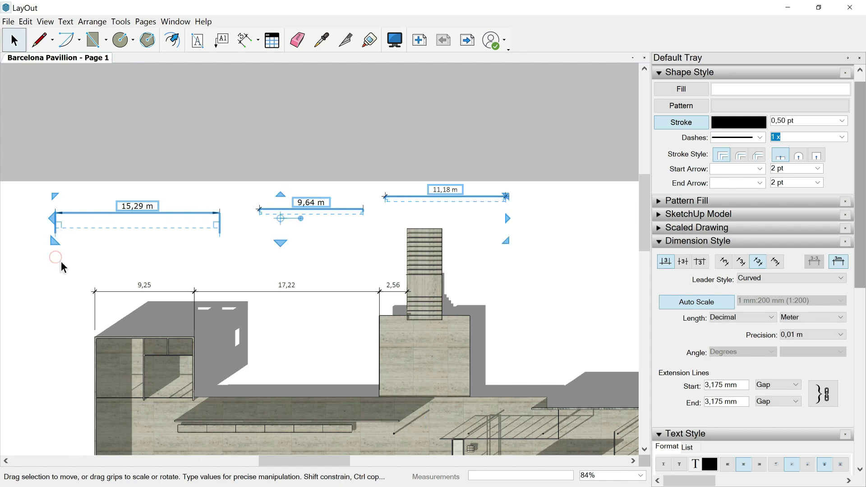
key("Delete")
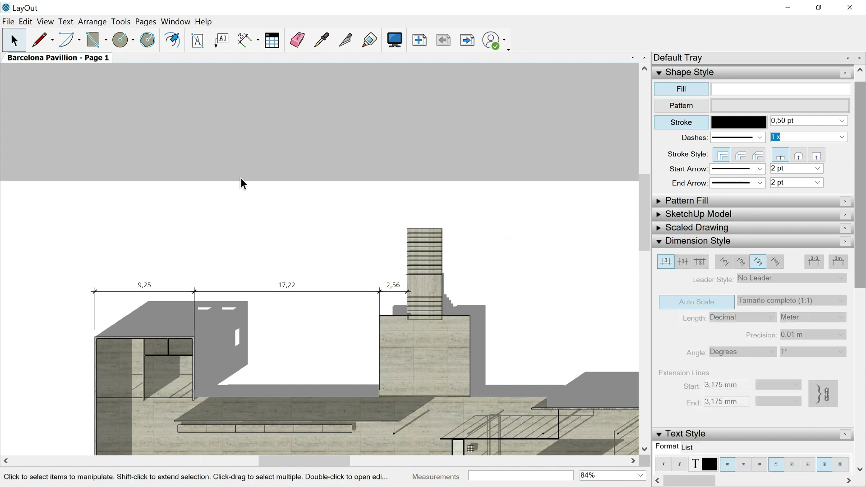
Select the 9,25, 17,22 and 2,56 dimensions and raise the chain higher above the building.
left_click(151, 291)
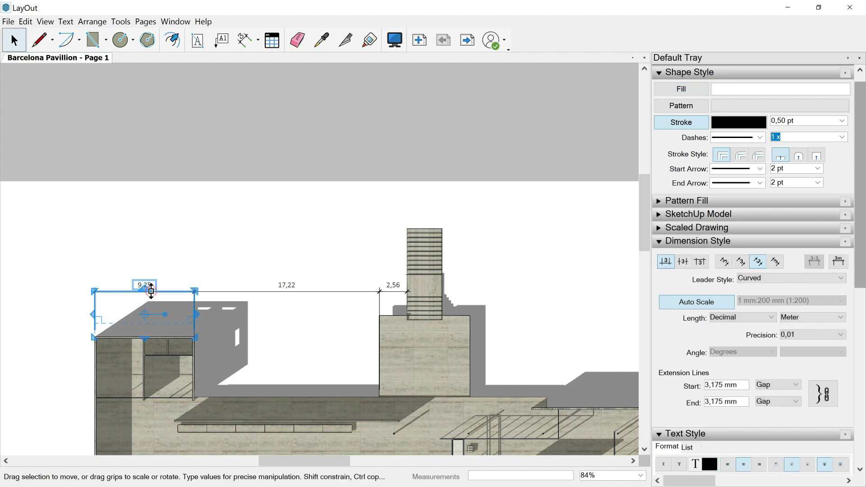
left_click(297, 292, "shift")
left_click(396, 291, "shift")
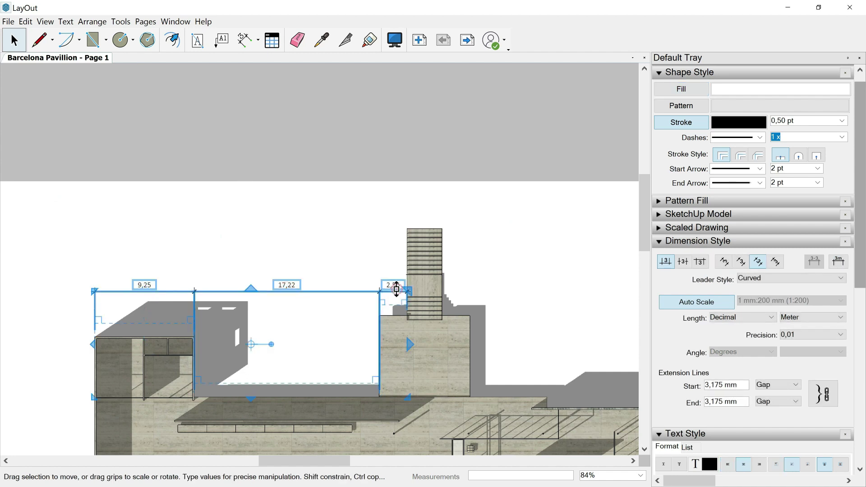
scroll(305, 291, "up", 3)
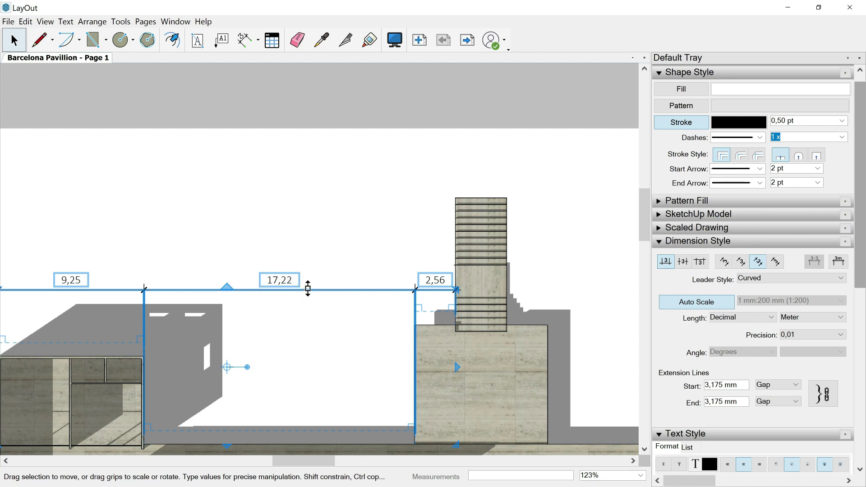
left_click_drag(308, 288, 305, 176)
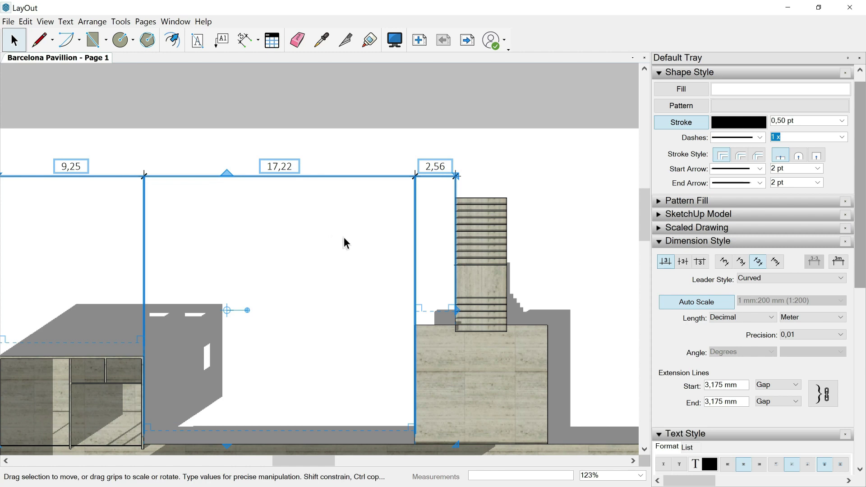
left_click(524, 144)
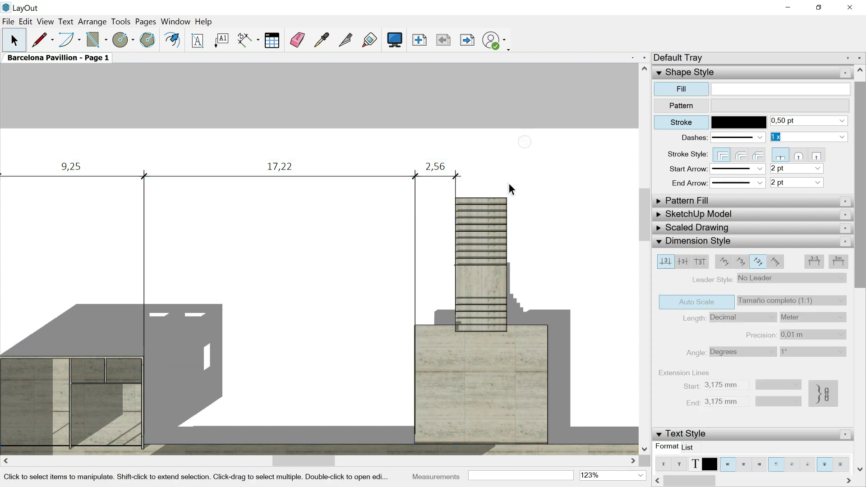
scroll(524, 191, "down", 2)
scroll(202, 264, "down", 2)
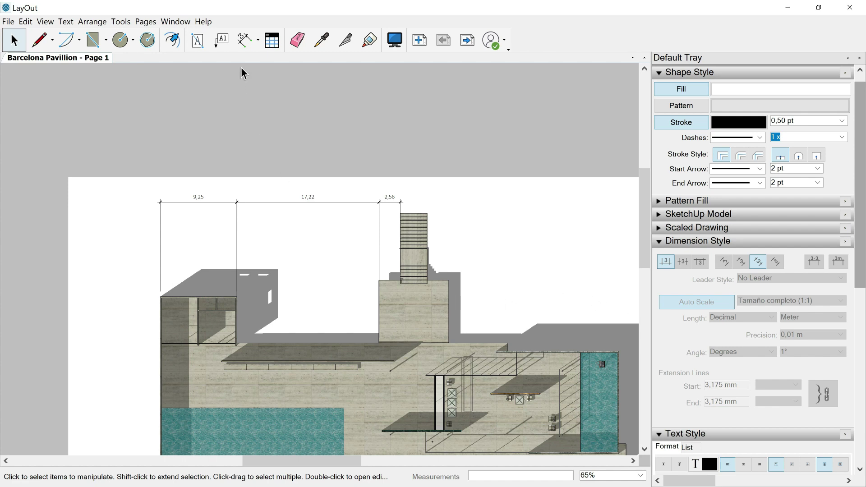
Dimension the staircase's top edge as 3,26, placed in line with the top chain.
left_click(247, 45)
scroll(415, 210, "up", 3)
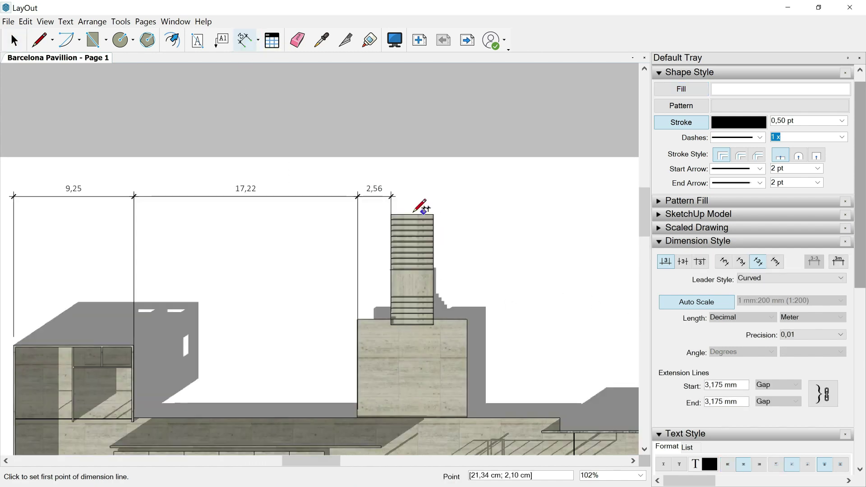
scroll(410, 211, "up", 2)
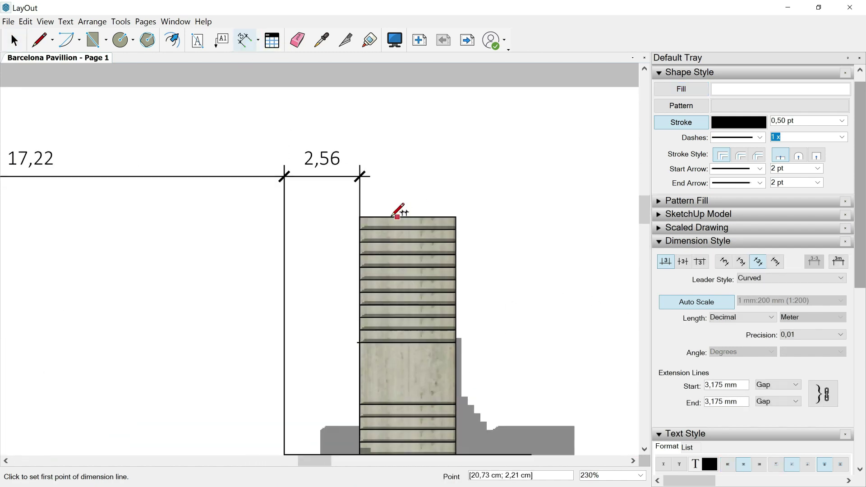
left_click(456, 217)
key("Escape")
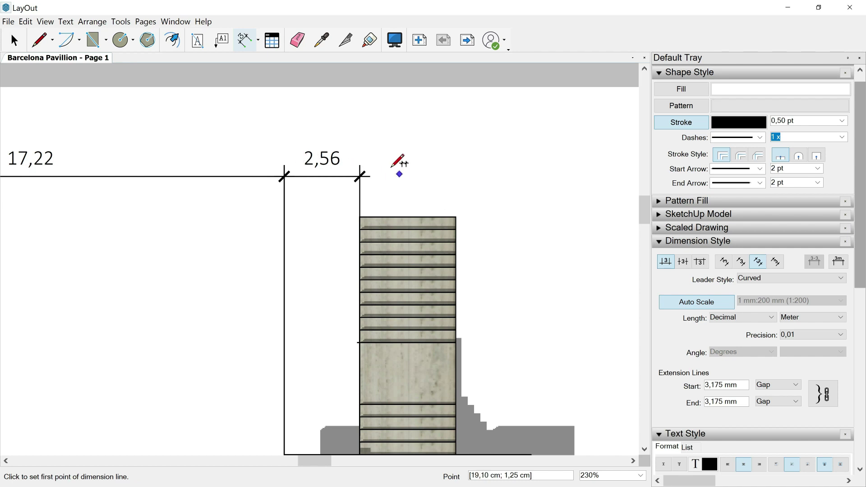
left_click(359, 217)
left_click(445, 198)
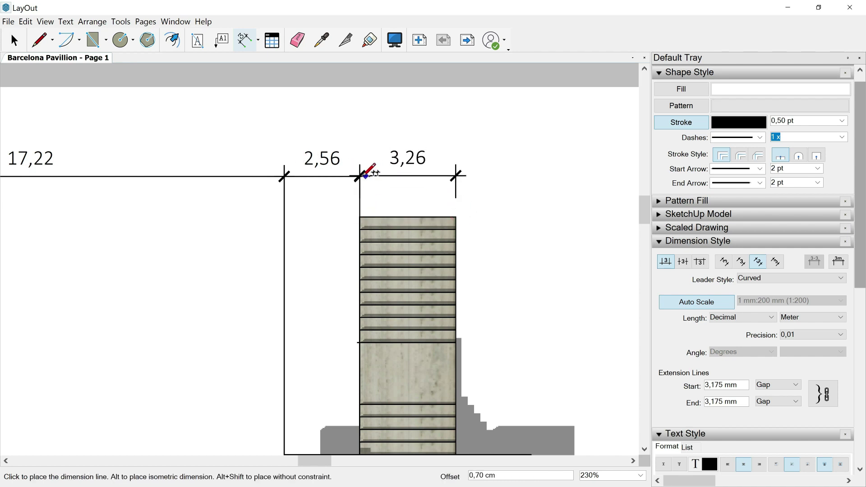
left_click(370, 177)
scroll(418, 207, "down", 5)
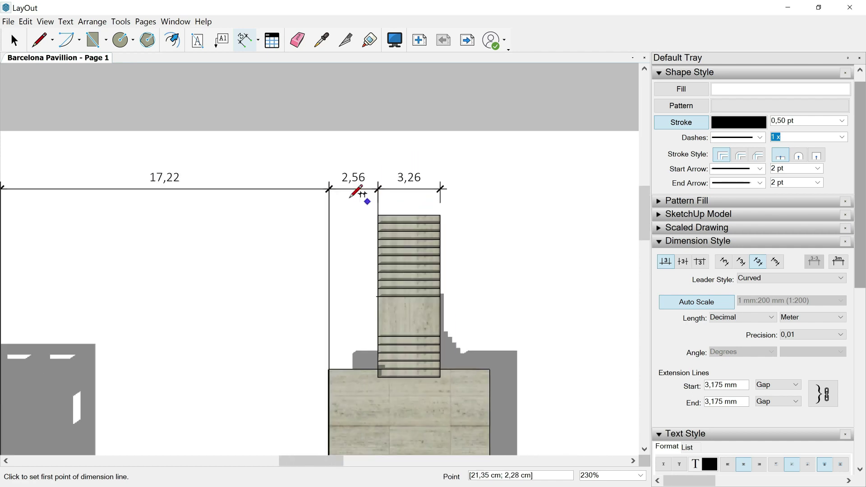
scroll(452, 324, "up", 3)
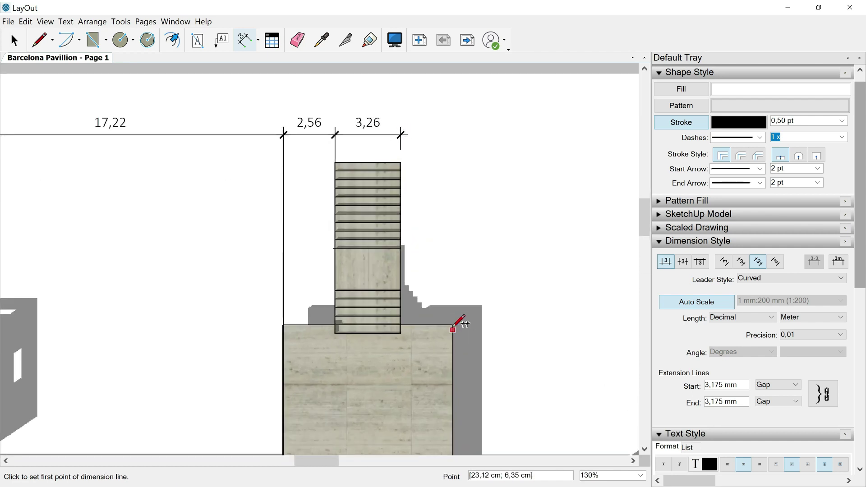
Add a 2,59 dimension from the staircase corner to the concrete block's corner.
left_click(453, 323)
left_click(395, 115)
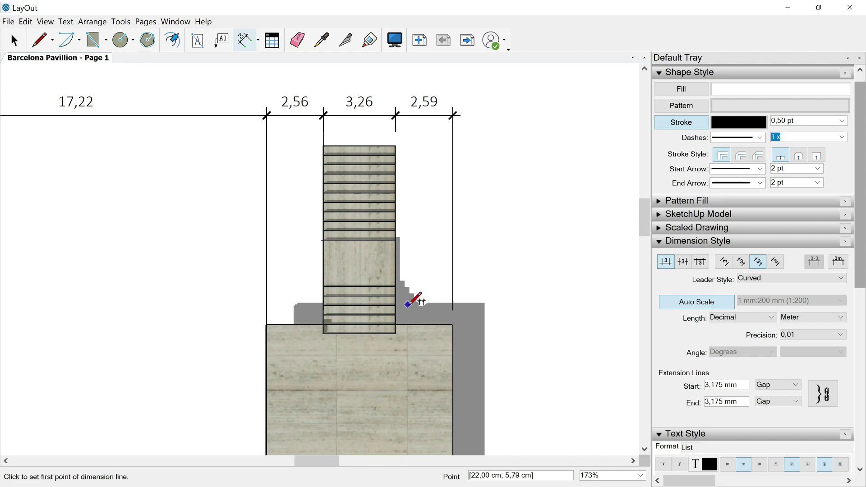
scroll(416, 282, "down", 5)
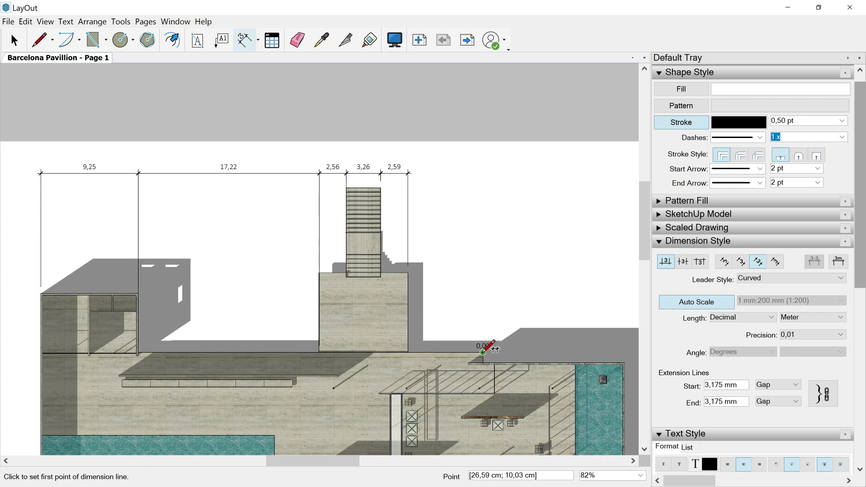
left_click(483, 351)
scroll(483, 352, "up", 3)
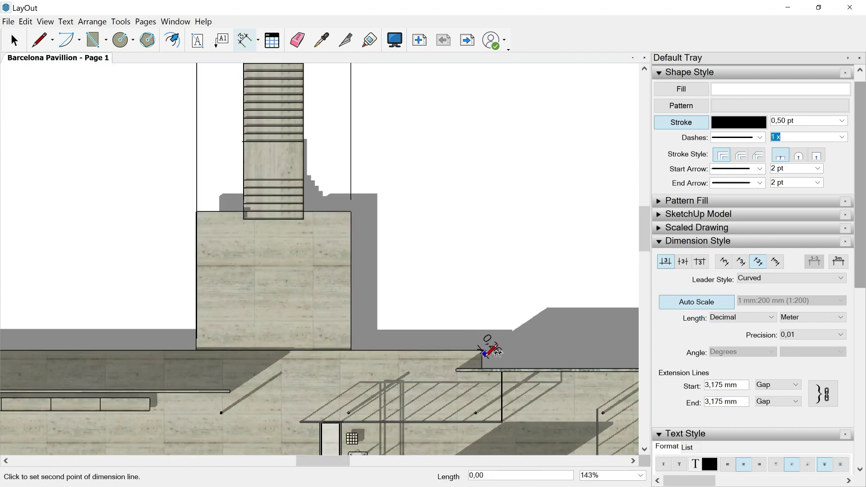
key("Escape")
scroll(377, 379, "down", 2)
scroll(377, 251, "up", 1)
scroll(359, 363, "up", 3)
scroll(360, 360, "up", 10)
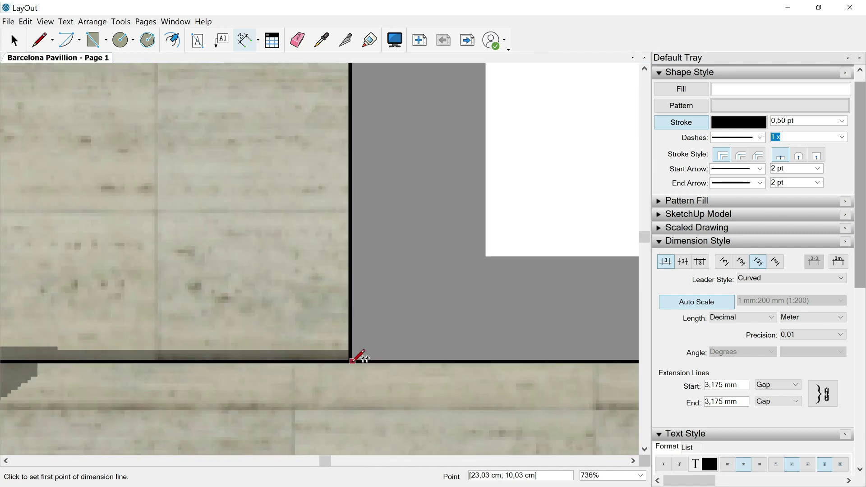
Chain a 7,13 and a 13,44 dimension out to the building's right corner, level with the top chain.
left_click(351, 361)
scroll(368, 324, "down", 10)
scroll(367, 326, "up", 5)
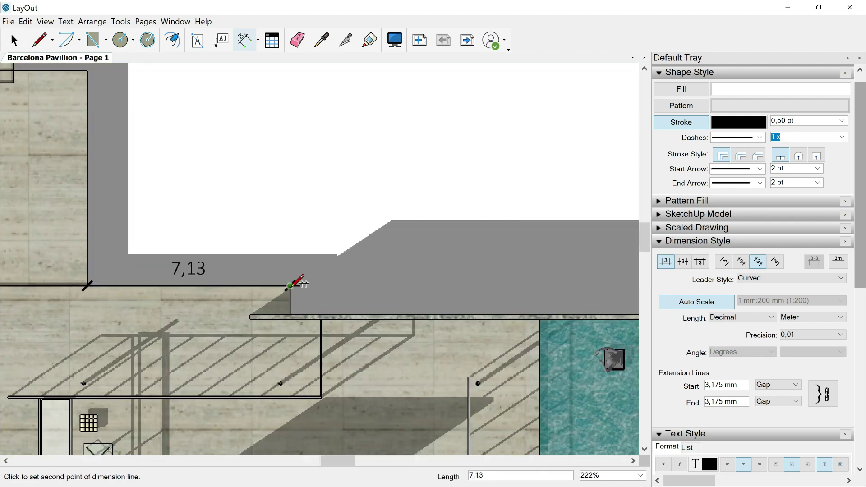
left_click(291, 289)
scroll(305, 305, "down", 3)
scroll(321, 318, "down", 3)
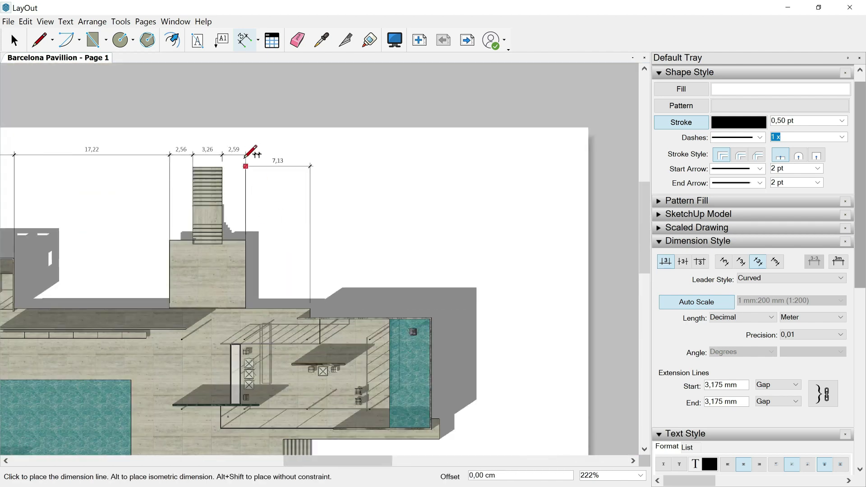
left_click(246, 155)
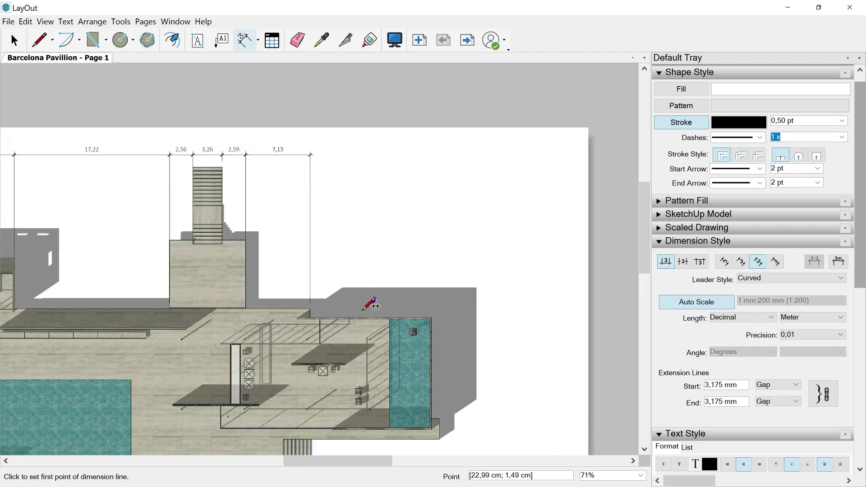
double_click(432, 310)
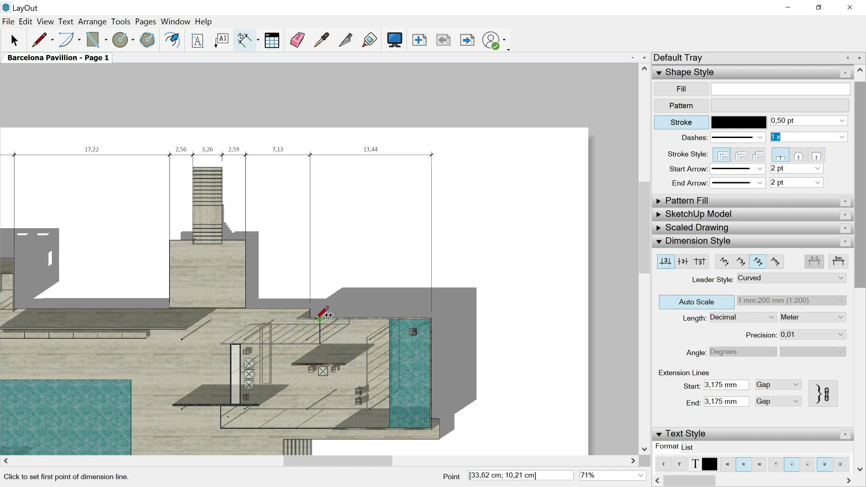
scroll(424, 388, "down", 4)
scroll(422, 392, "up", 2)
scroll(422, 391, "up", 4)
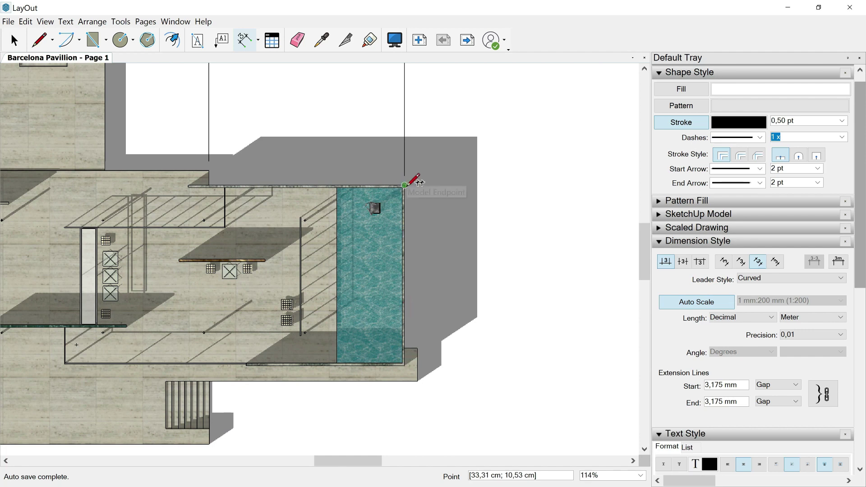
Dimension the pool edge as 11,19 beside the building and chain a 2,28 dimension to the pavilion corner.
left_click(404, 185)
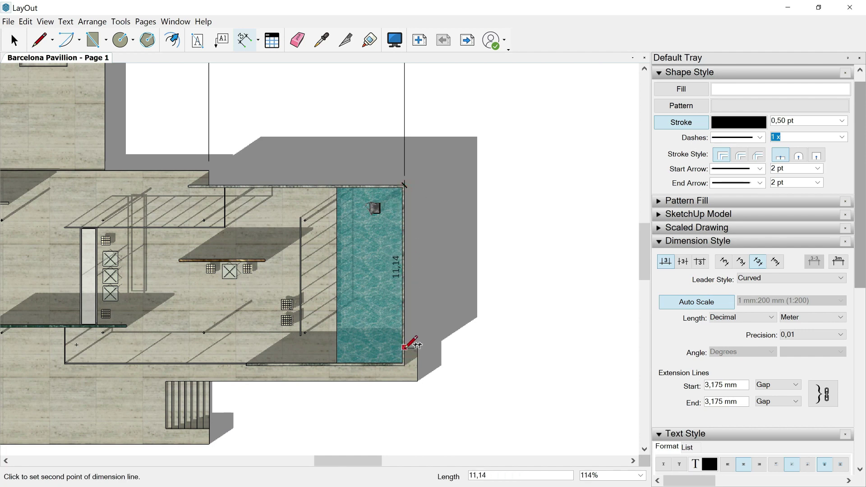
scroll(415, 344, "up", 4)
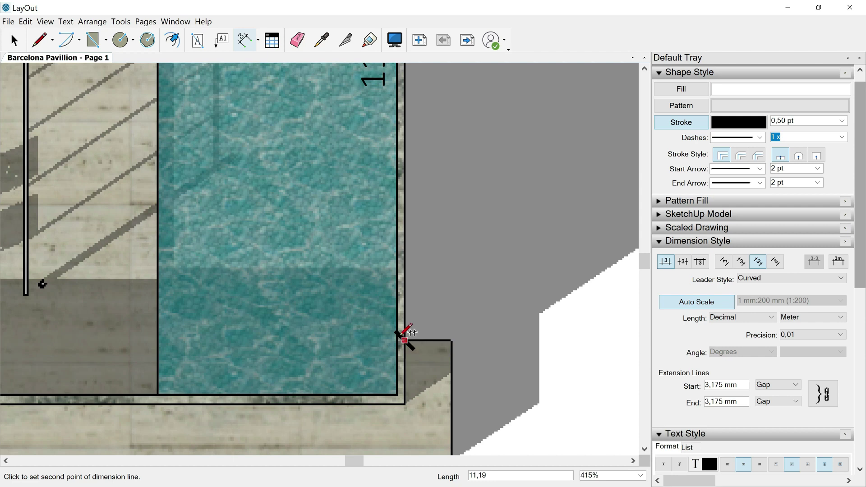
left_click(404, 337)
scroll(405, 337, "down", 4)
left_click(481, 331)
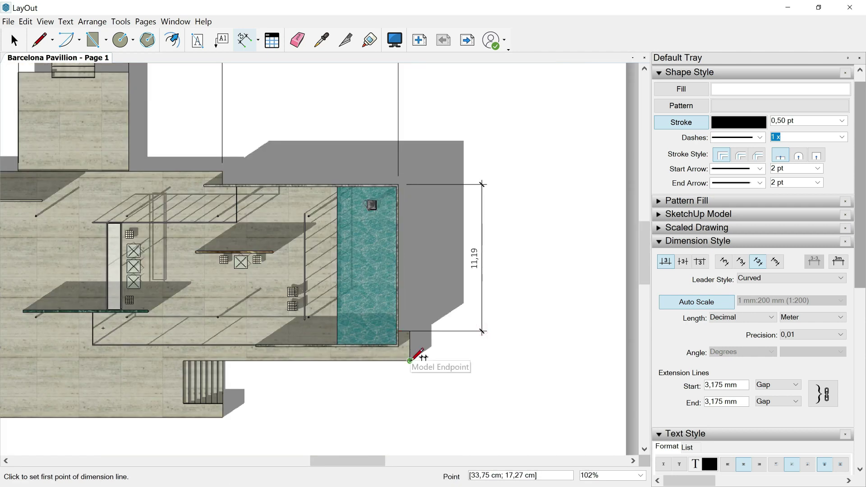
double_click(410, 361)
Add the 4,32 stair dimension in line with the right-side chain.
left_click(223, 416)
key("Escape")
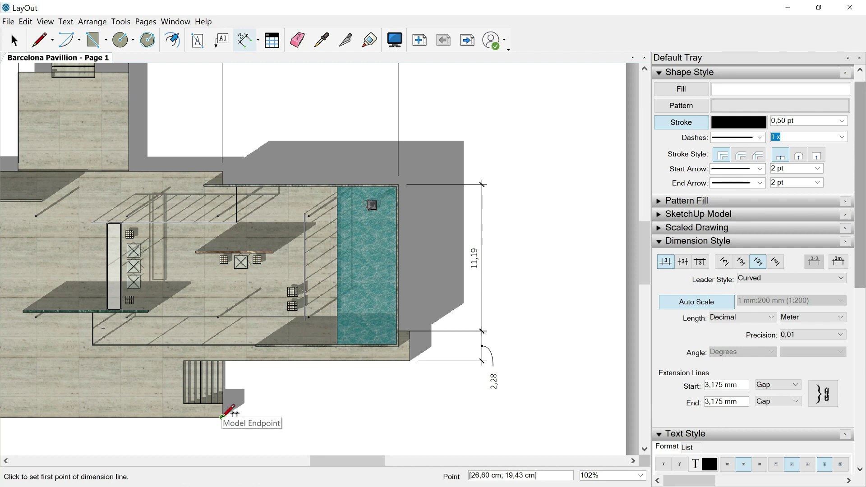
left_click(222, 361)
double_click(223, 418)
left_click(223, 417)
left_click(383, 418)
scroll(382, 418, "down", 3)
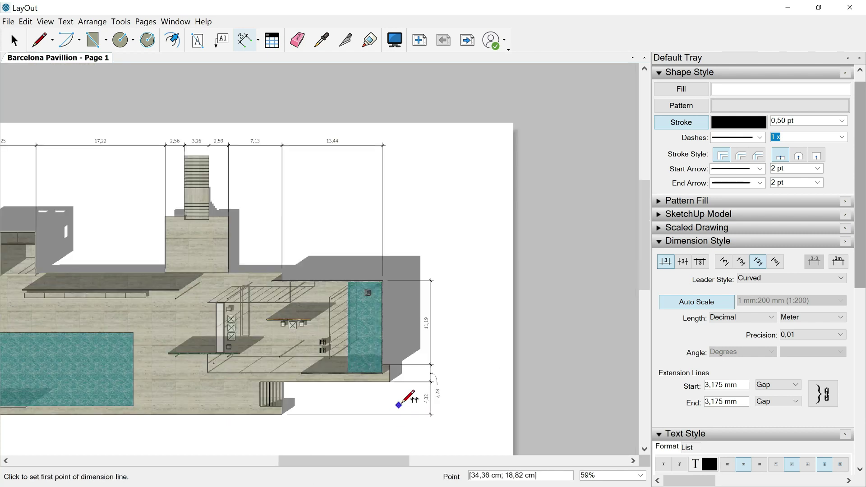
key("space")
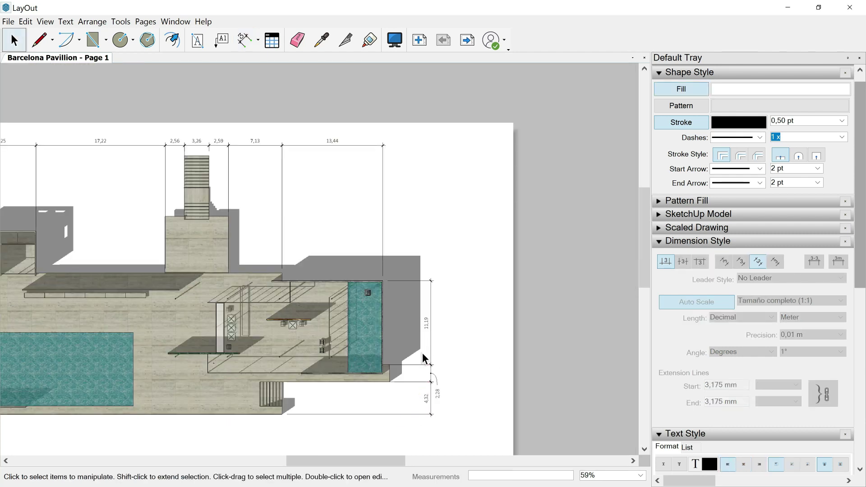
scroll(424, 347, "up", 2)
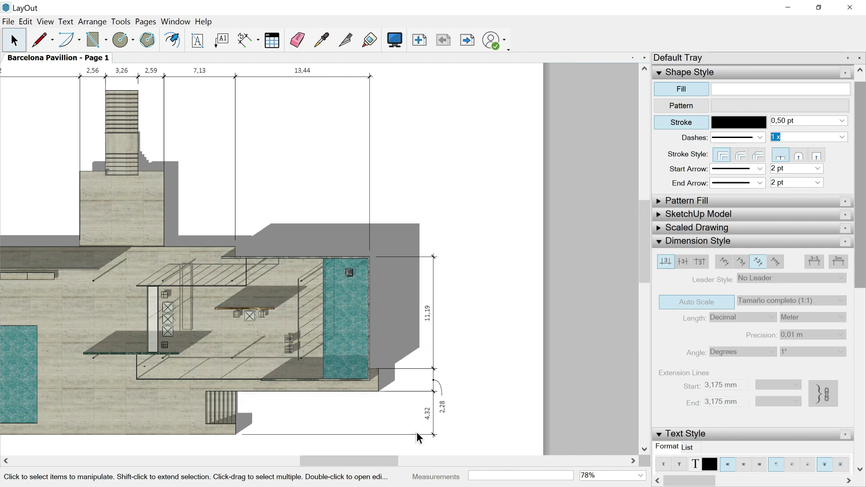
Give the 11,19 dimension a centred, horizontal label.
left_click(429, 370)
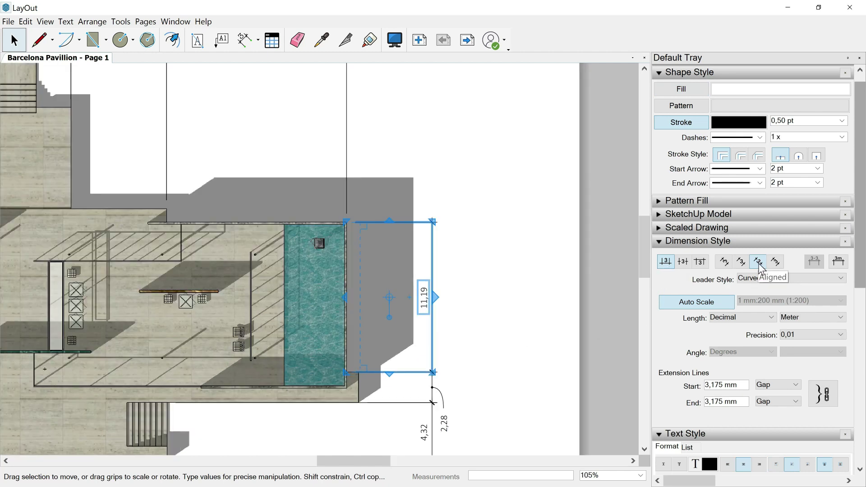
left_click(683, 265)
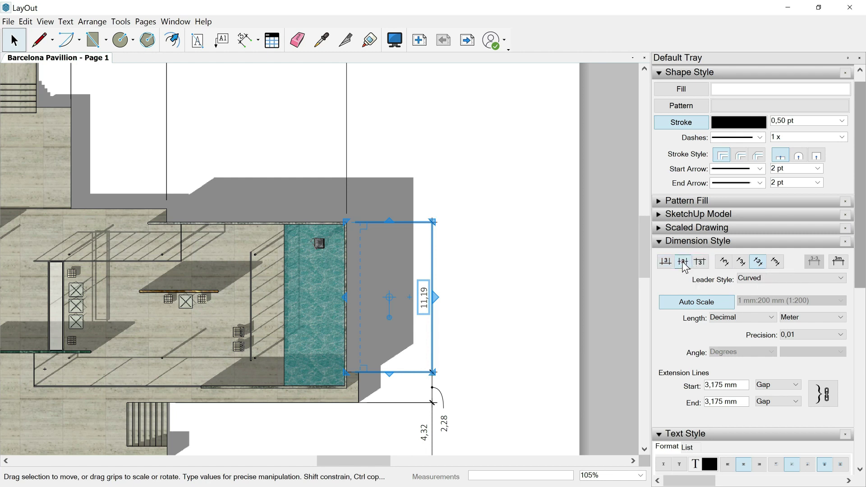
left_click(776, 264)
left_click(520, 266)
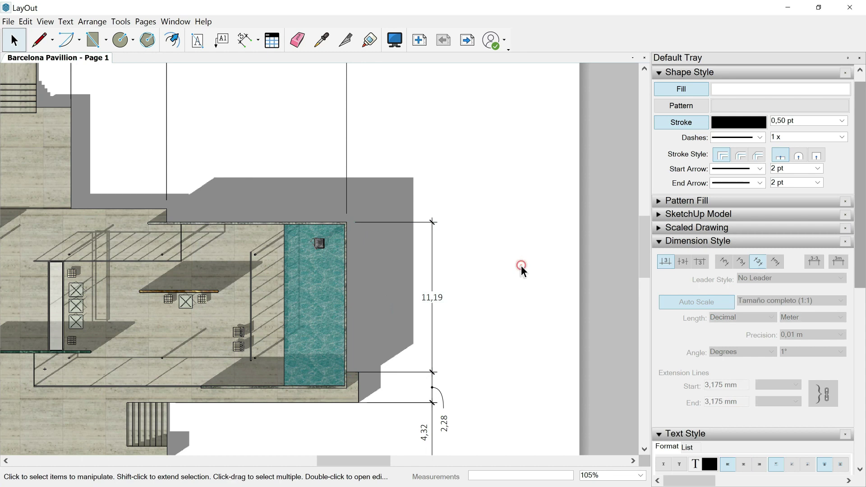
Copy the 11,19 dimension style onto the 2,28 and 4,32 dimensions.
left_click(321, 40)
left_click(441, 298)
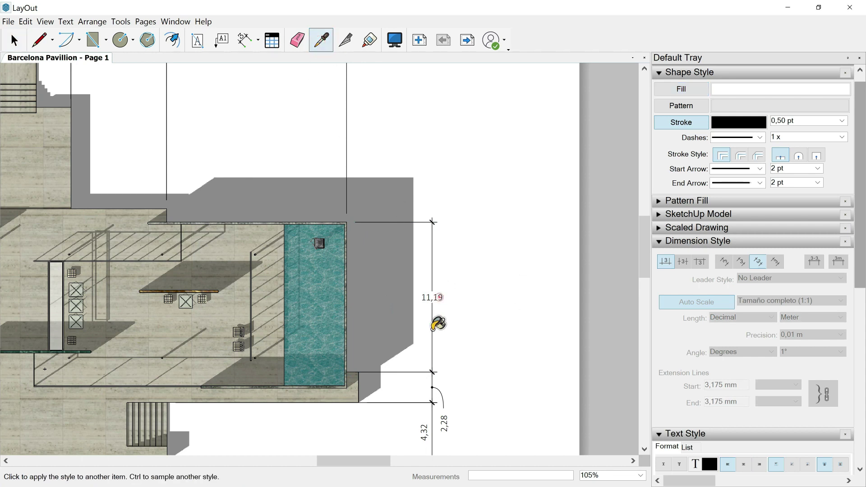
left_click(442, 404)
left_click(426, 418)
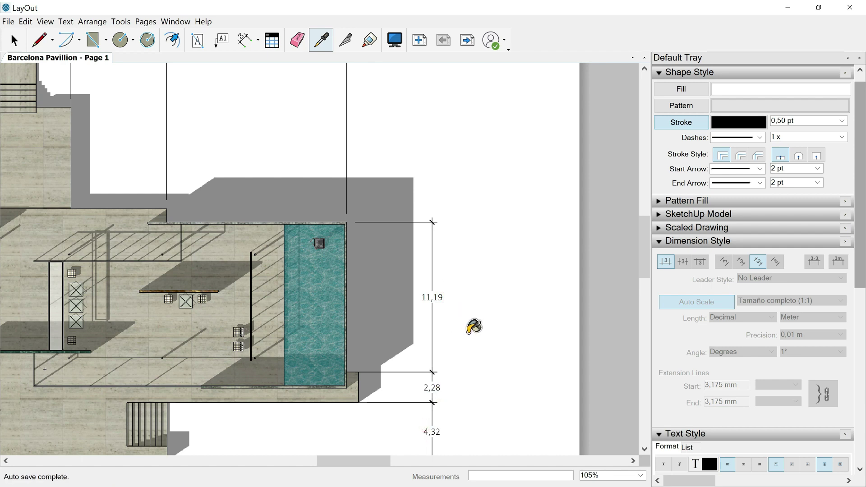
Set the 11,19 dimension's extension lines to a fixed Length of 5 mm.
scroll(480, 339, "down", 1)
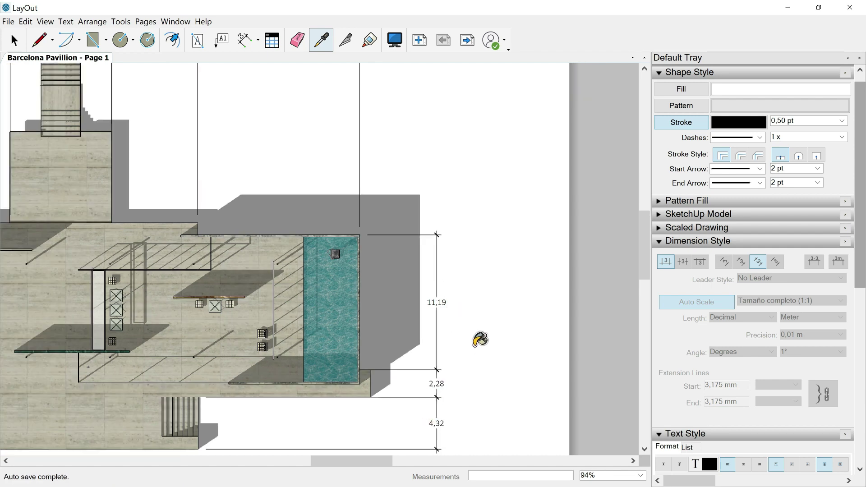
key("space")
left_click(434, 302)
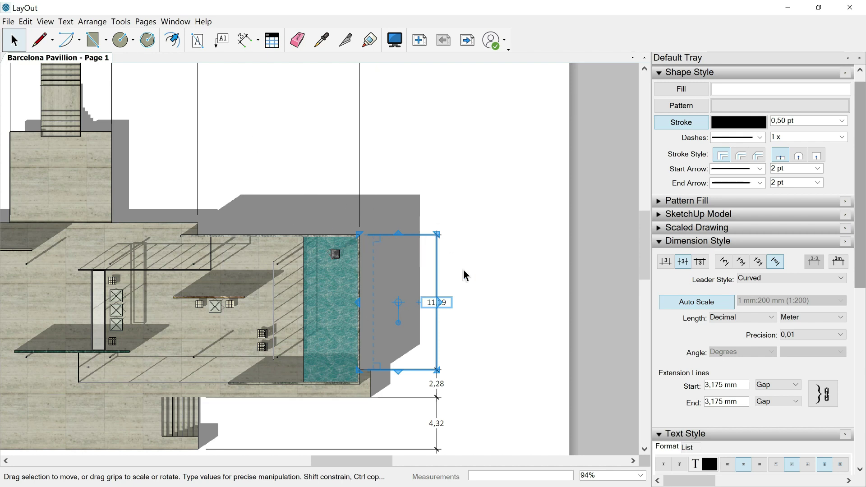
left_click(797, 389)
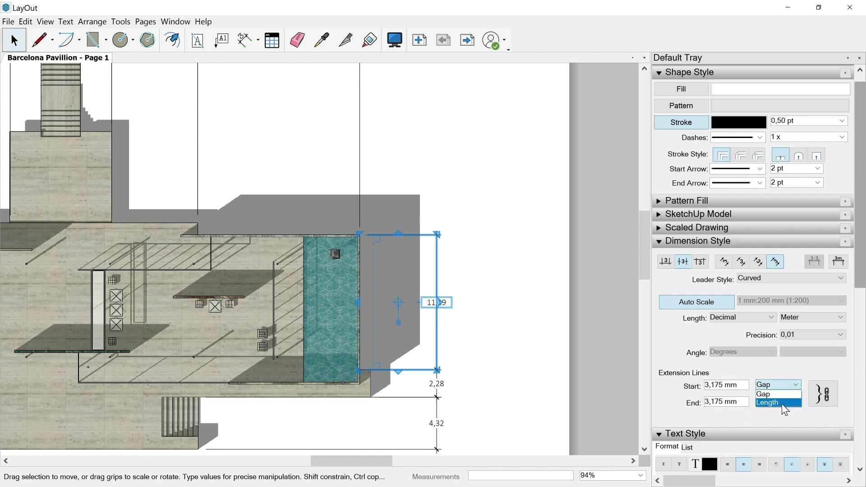
left_click(798, 391)
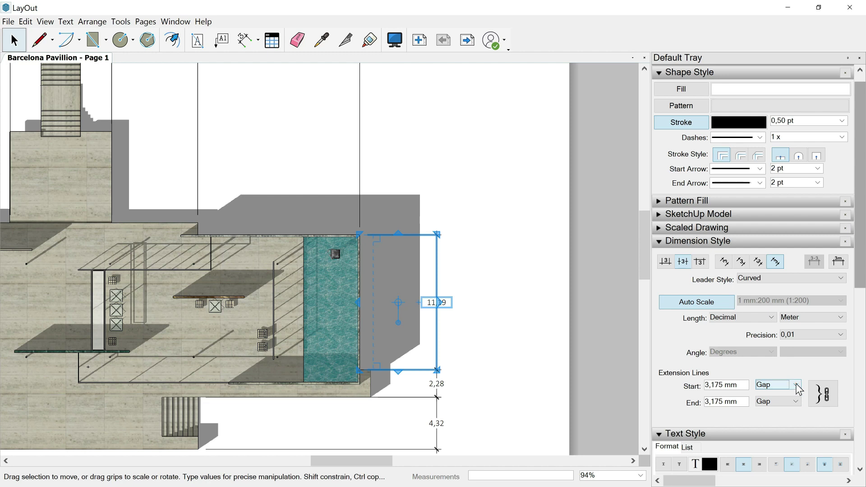
left_click(796, 384)
left_click(775, 401)
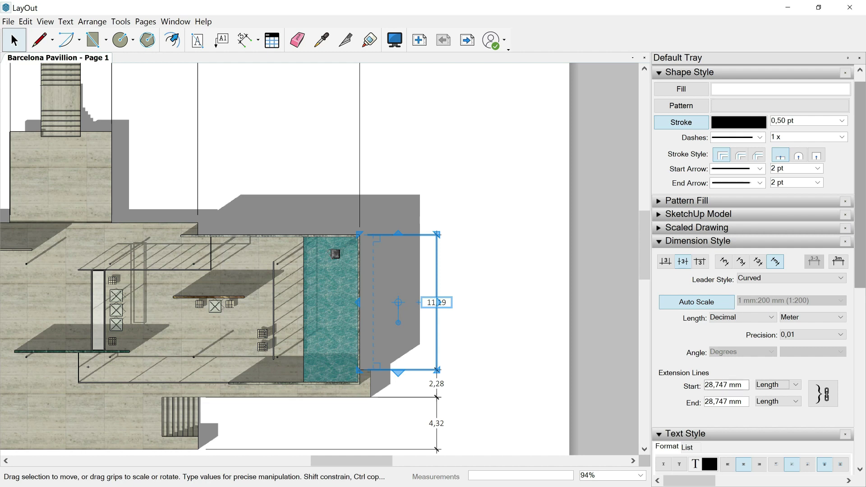
left_click_drag(715, 385, 743, 385)
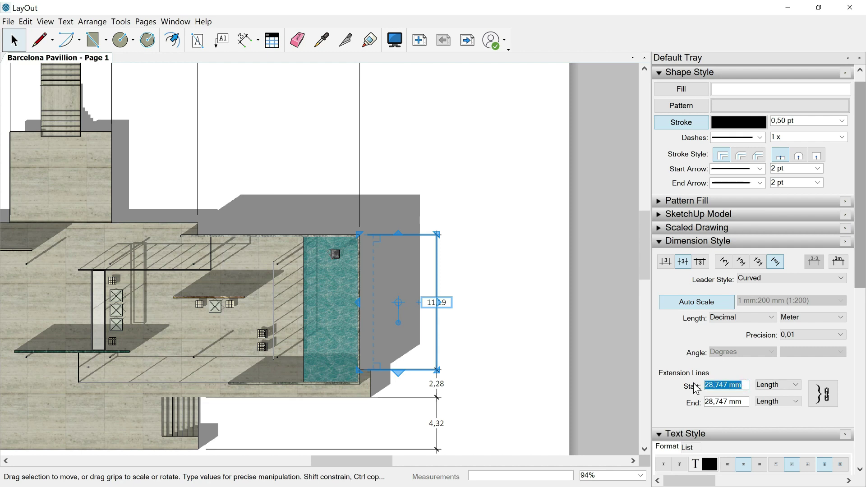
type("5")
key("Tab")
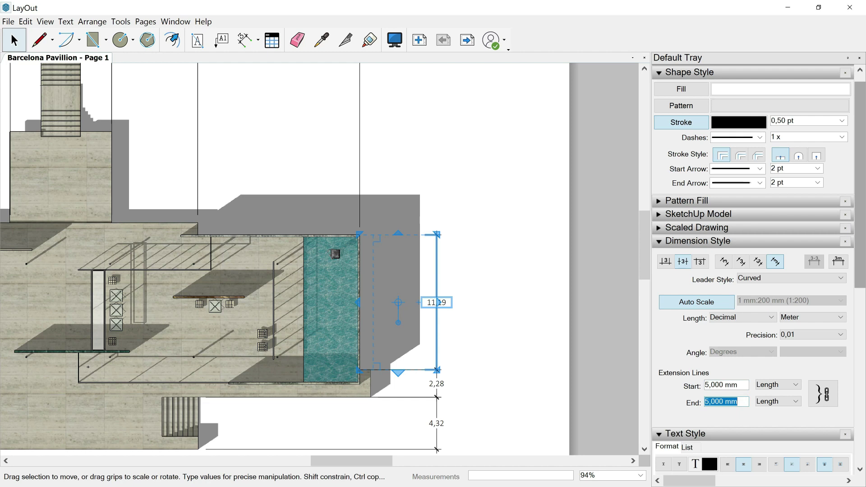
left_click(488, 278)
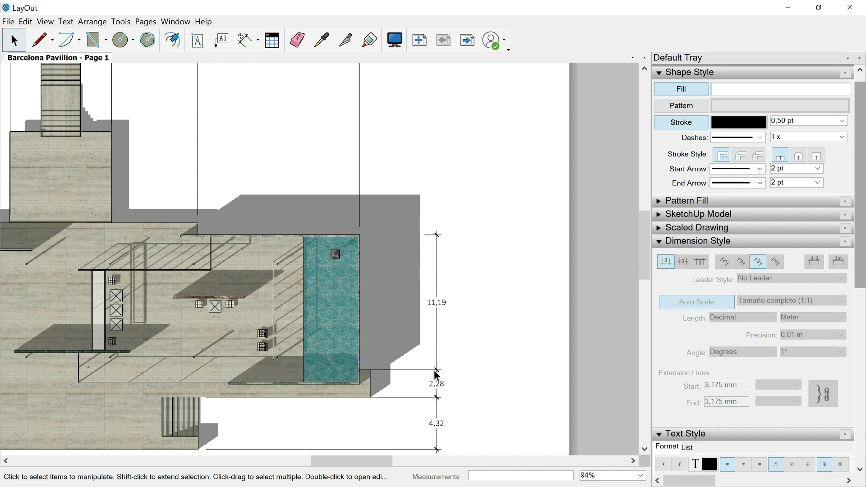
Delete the 2,28 dimension from the right-side chain.
key("ctrl+z")
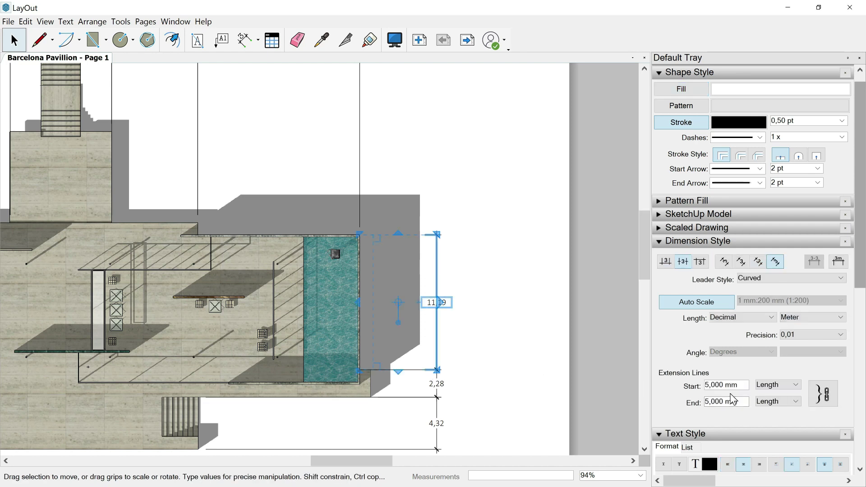
left_click(401, 377)
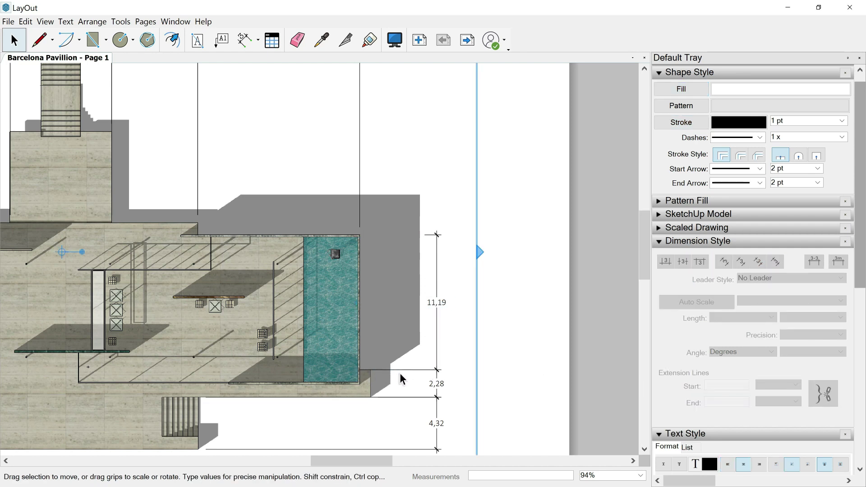
left_click(437, 387)
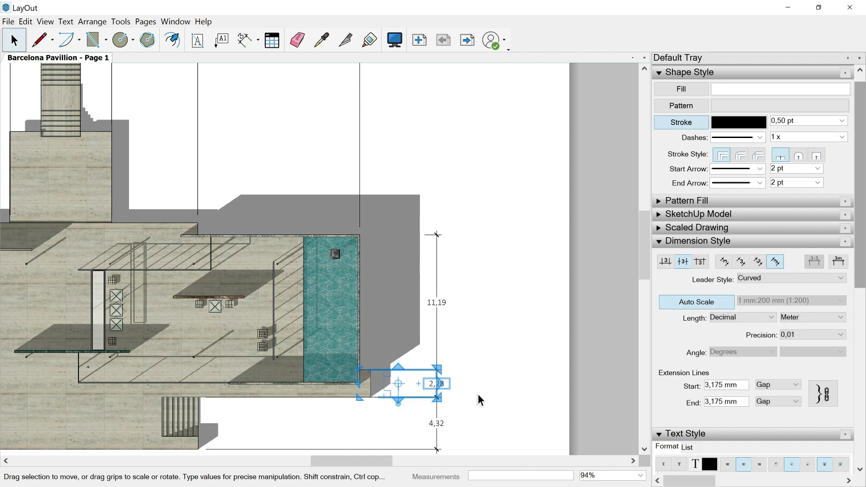
key("Delete")
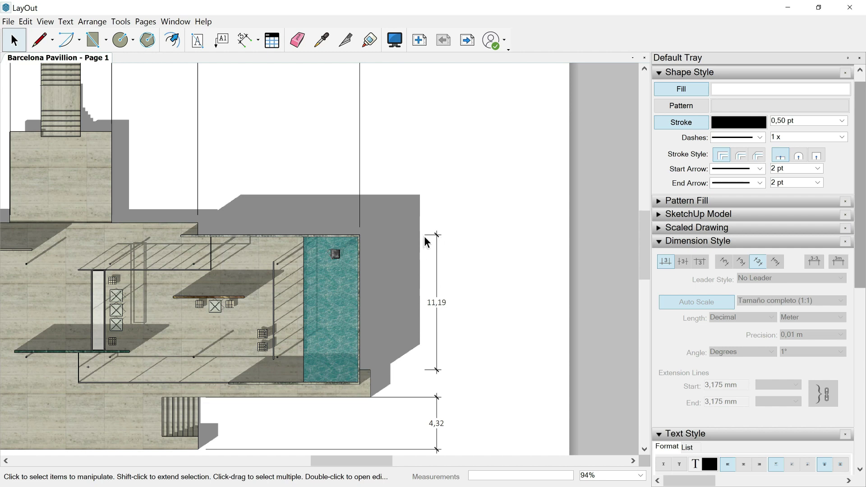
scroll(473, 234, "down", 5)
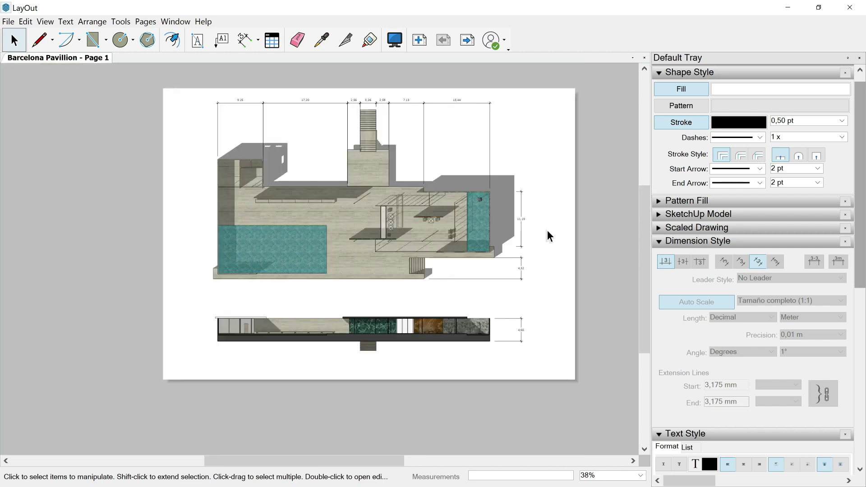
left_click(519, 268)
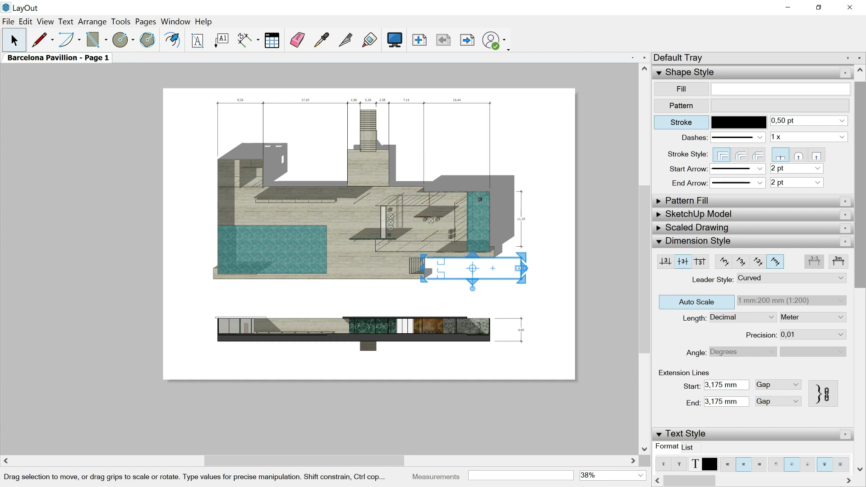
left_click(777, 384)
left_click(777, 395)
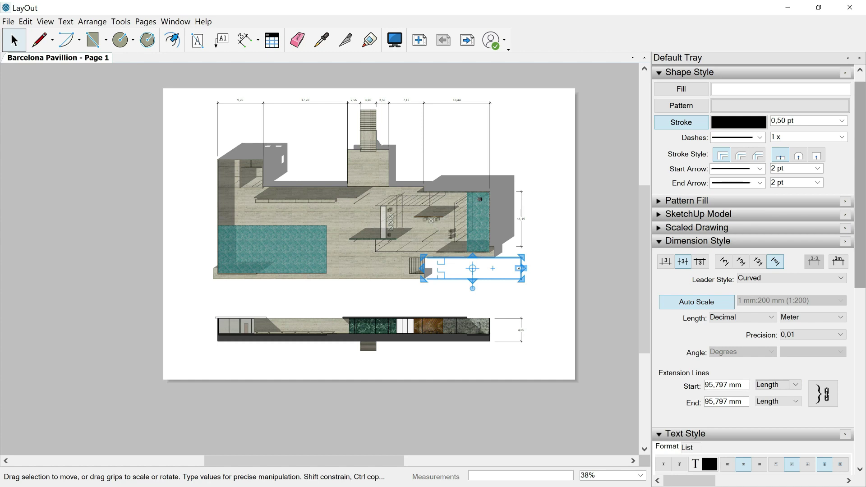
left_click(776, 385)
left_click(771, 401)
scroll(423, 274, "up", 10)
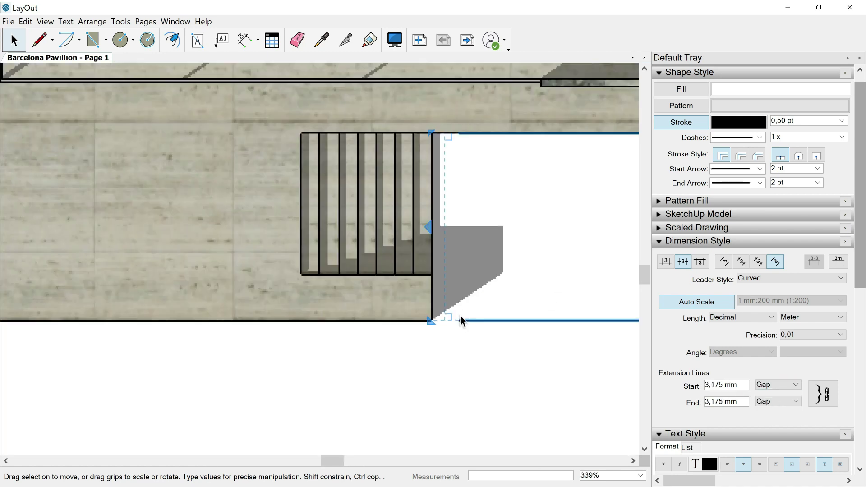
scroll(404, 319, "down", 3)
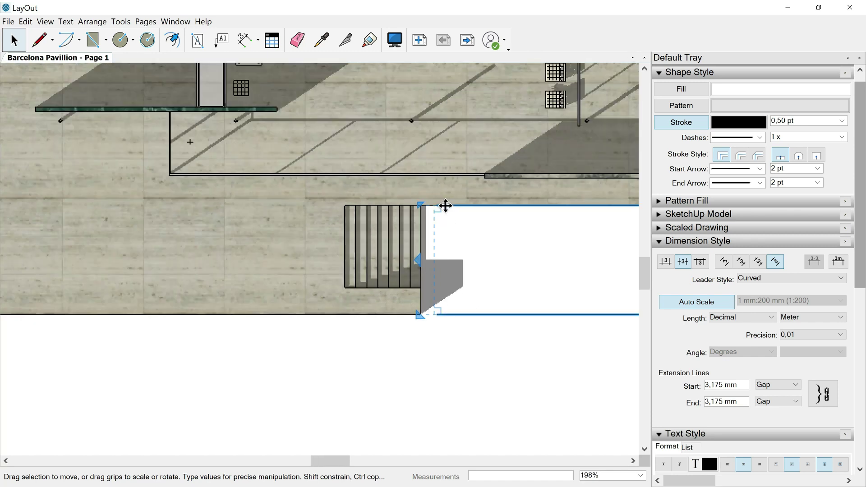
scroll(419, 314, "up", 2)
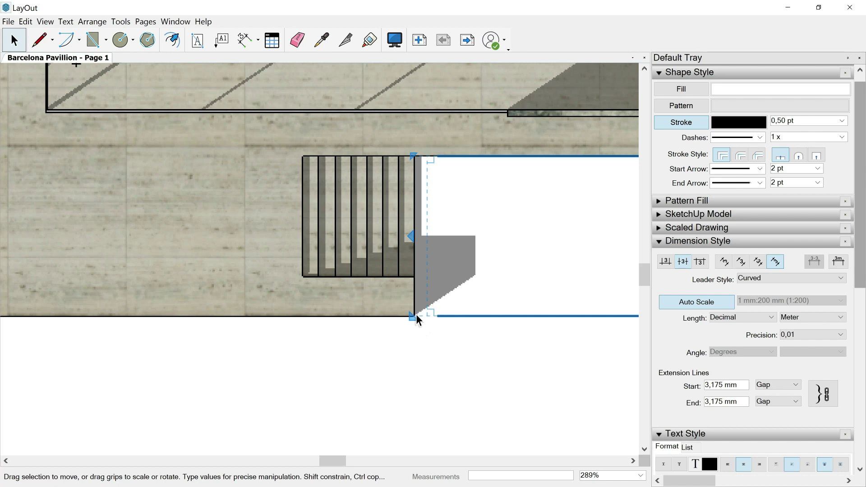
left_click(420, 364)
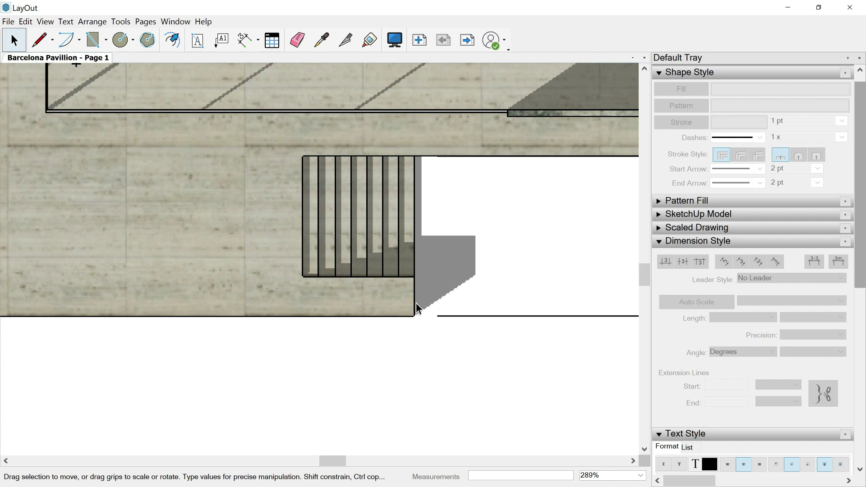
scroll(402, 342, "down", 6)
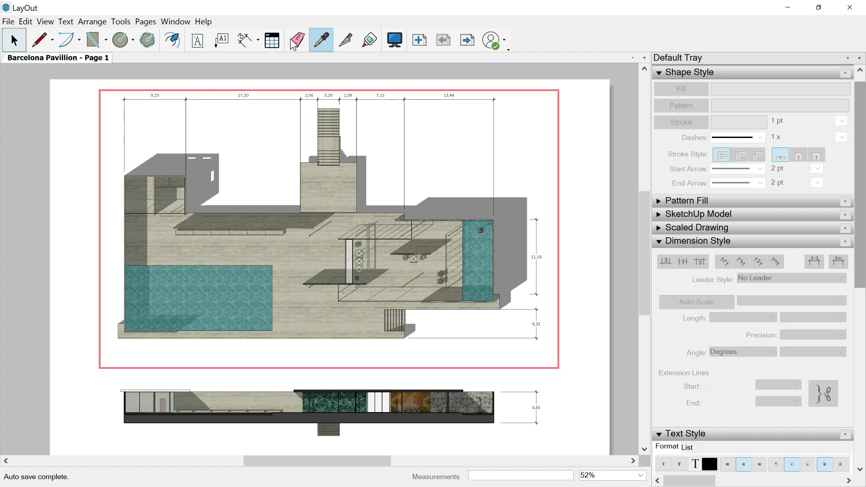
Add a 2,27 dimension to the right-side chain.
left_click(242, 40)
scroll(532, 311, "up", 5)
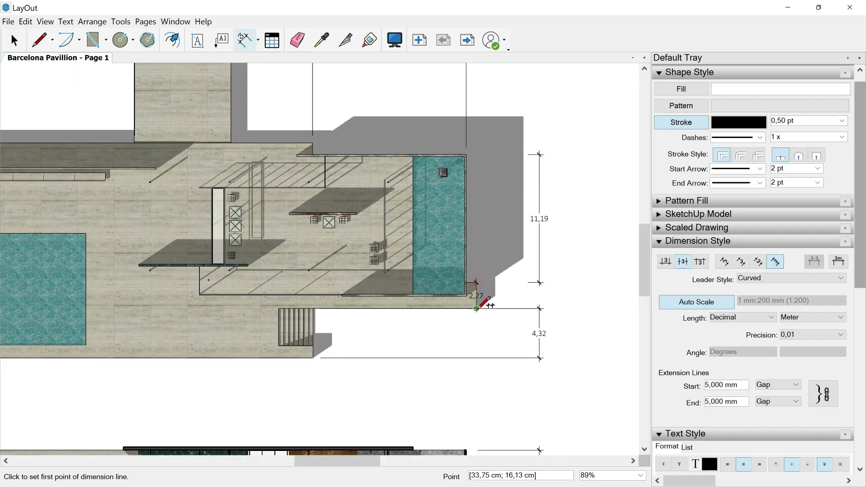
left_click(476, 283)
left_click(476, 309)
left_click(545, 303)
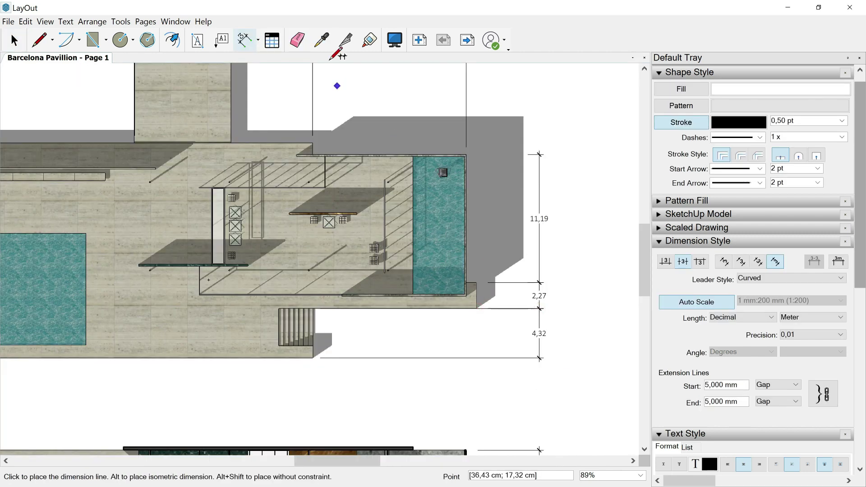
Copy the 11,19 dimension style onto the 2,27 and 4,32 dimensions.
left_click(321, 40)
left_click(553, 215)
left_click(541, 288)
left_click(545, 332)
scroll(495, 387, "down", 8)
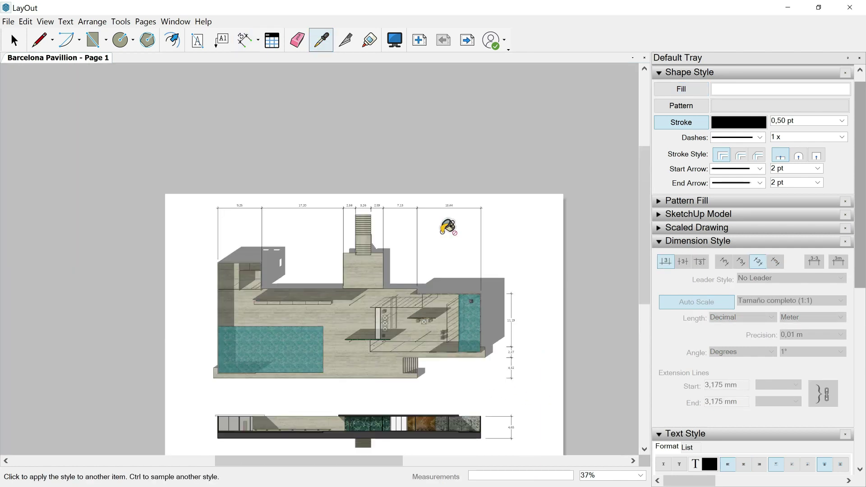
scroll(531, 430, "up", 2)
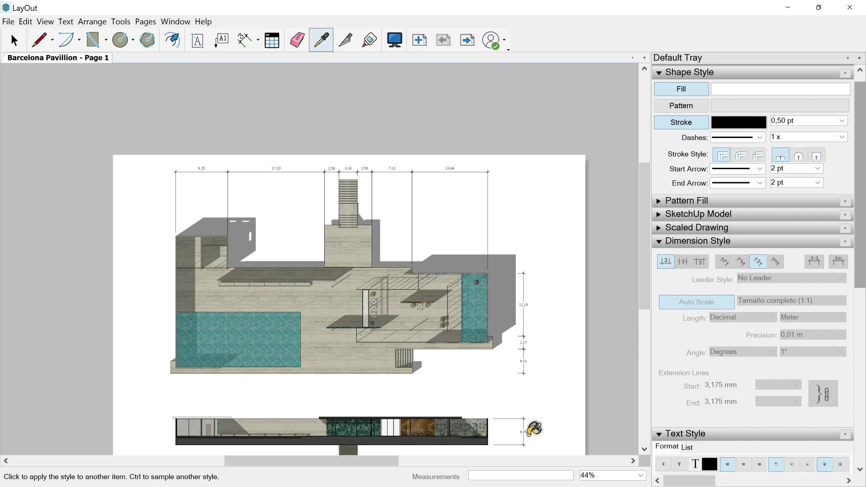
scroll(528, 433, "up", 1)
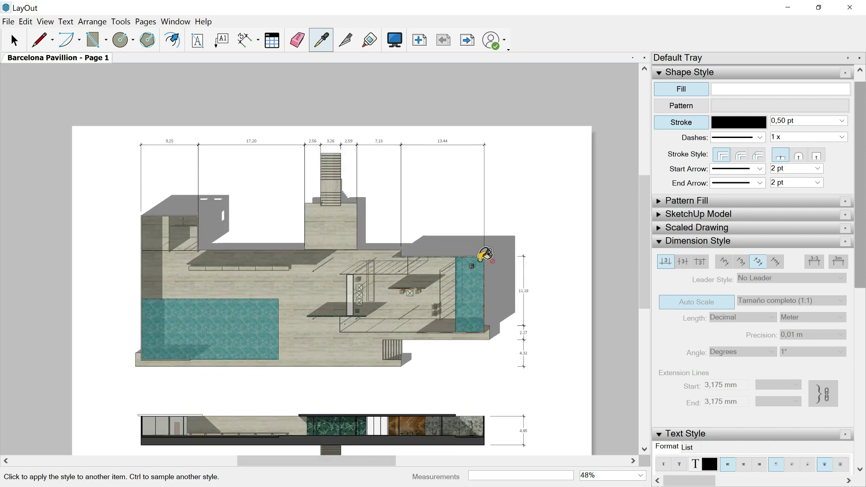
scroll(450, 160, "up", 2)
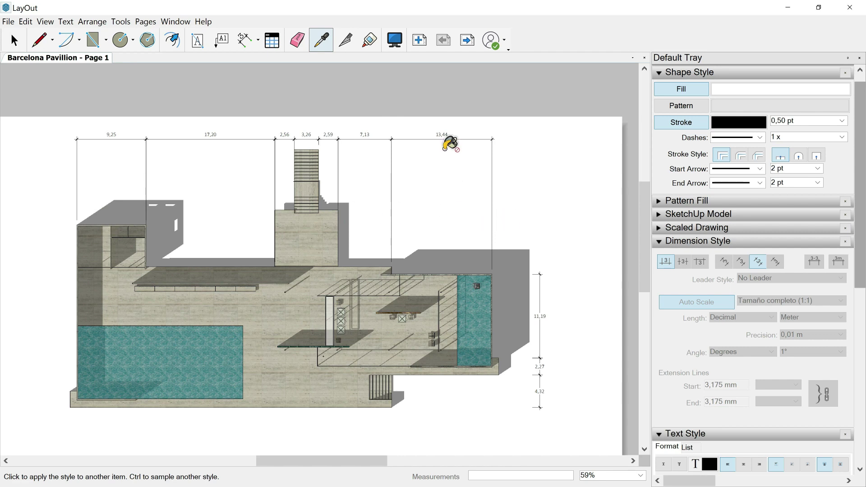
left_click(443, 133)
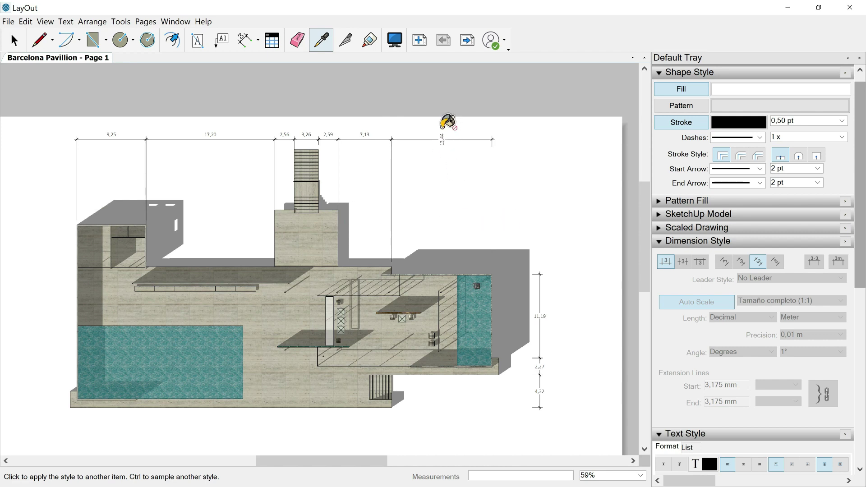
key("ctrl+z")
Set the 13,44 dimension's extension lines to a fixed Length of 5 mm.
key("space")
left_click(441, 136)
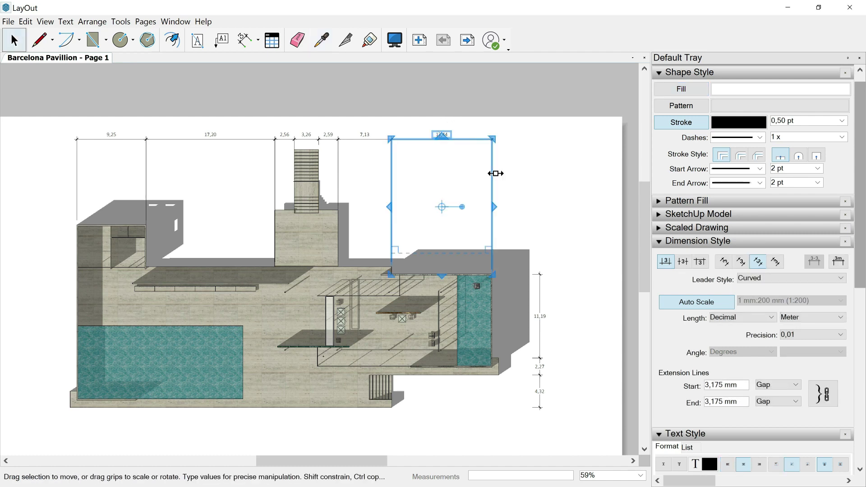
left_click(798, 384)
left_click(782, 402)
triple_click(724, 384)
type("5")
key("Tab")
Copy the 13,44 style onto the 2,56, 17,20 and 9,25 dimensions, then select the top chain.
left_click(320, 40)
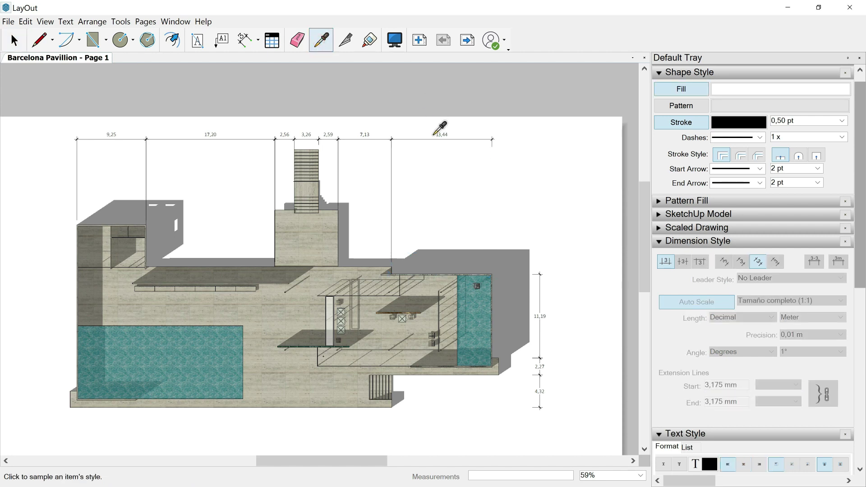
left_click(363, 138)
left_click(285, 134)
left_click(212, 134)
left_click(108, 133)
key("space")
key("ctrl+minus")
left_click(406, 190)
left_click(174, 182)
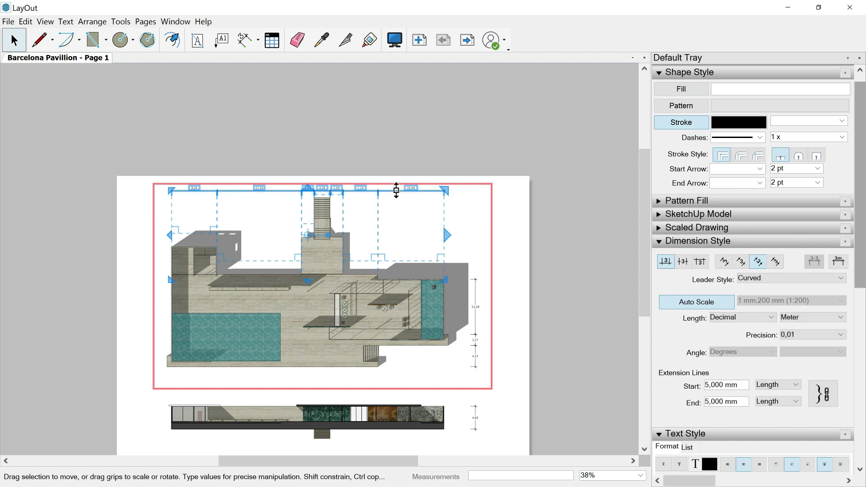
Pull the top dimension chain down close to the pavilion and save the Barcelona Pavillion document.
left_click_drag(396, 190, 392, 224)
left_click(509, 226)
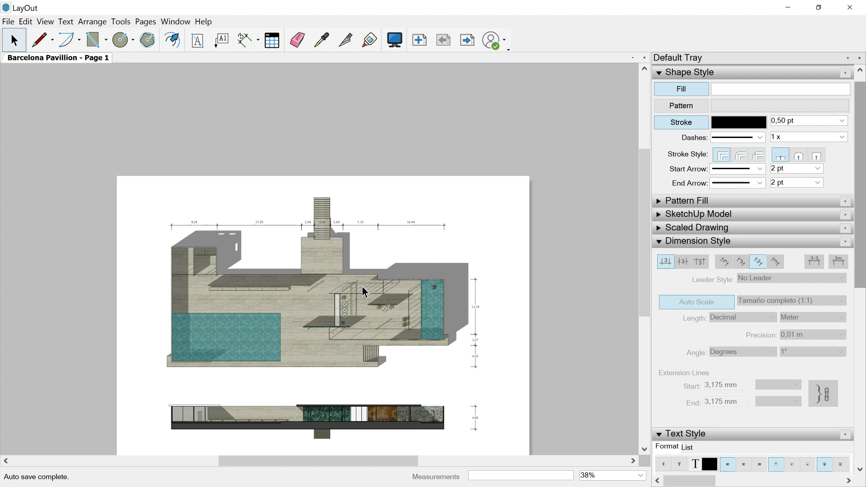
scroll(365, 291, "up", 1)
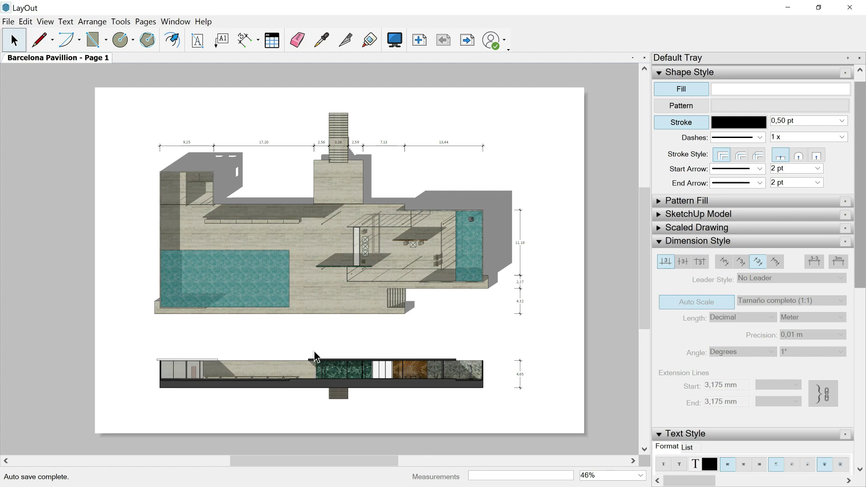
left_click(8, 21)
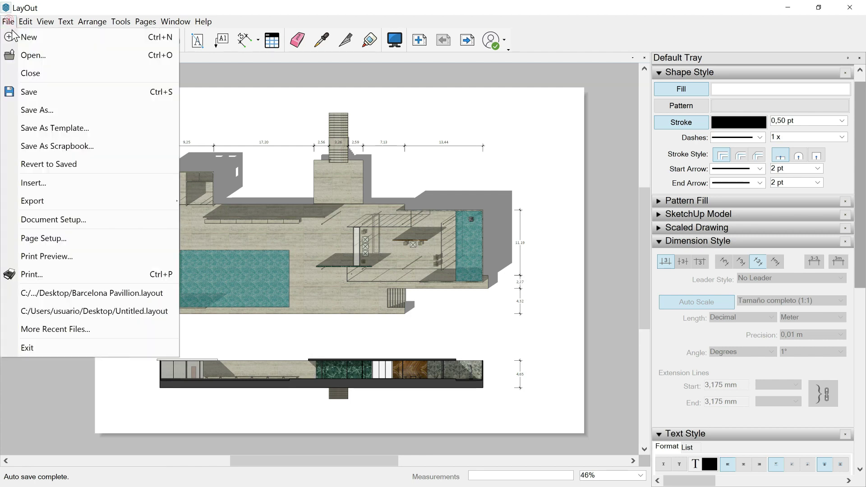
left_click(35, 92)
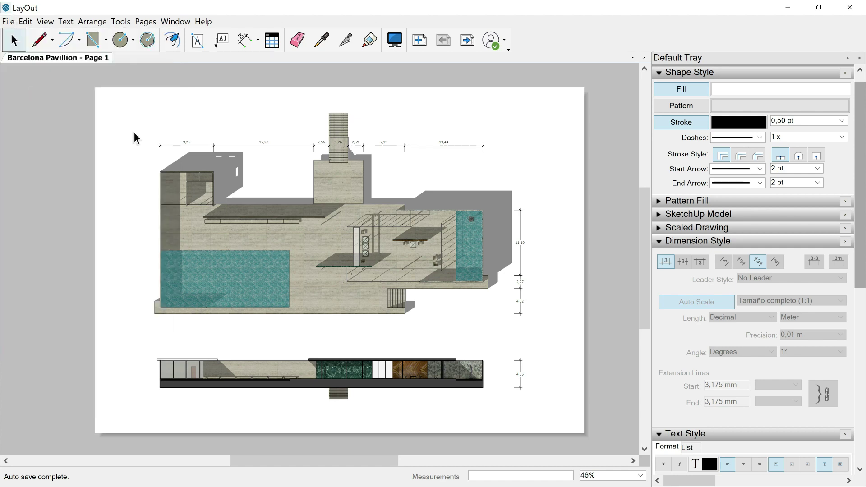